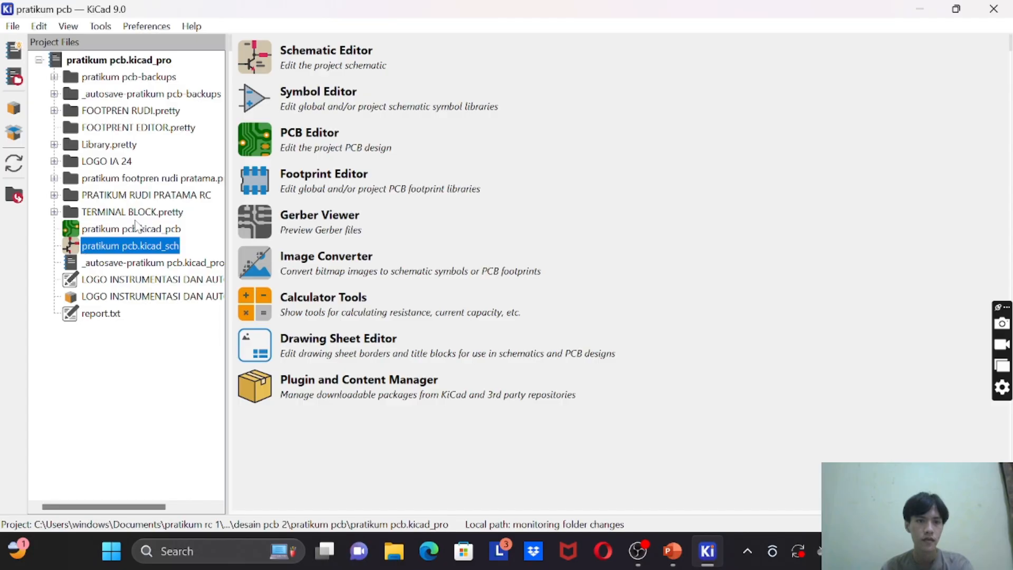
Step: Open the project schematic, and in the PCB Editor open the Gerber plot settings for the board
click(252, 70)
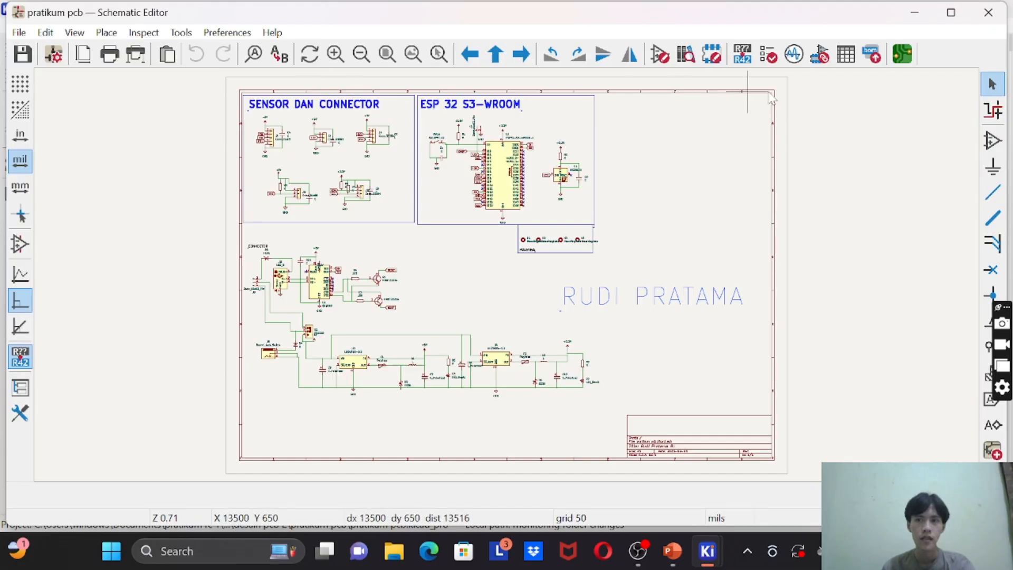
click(13, 25)
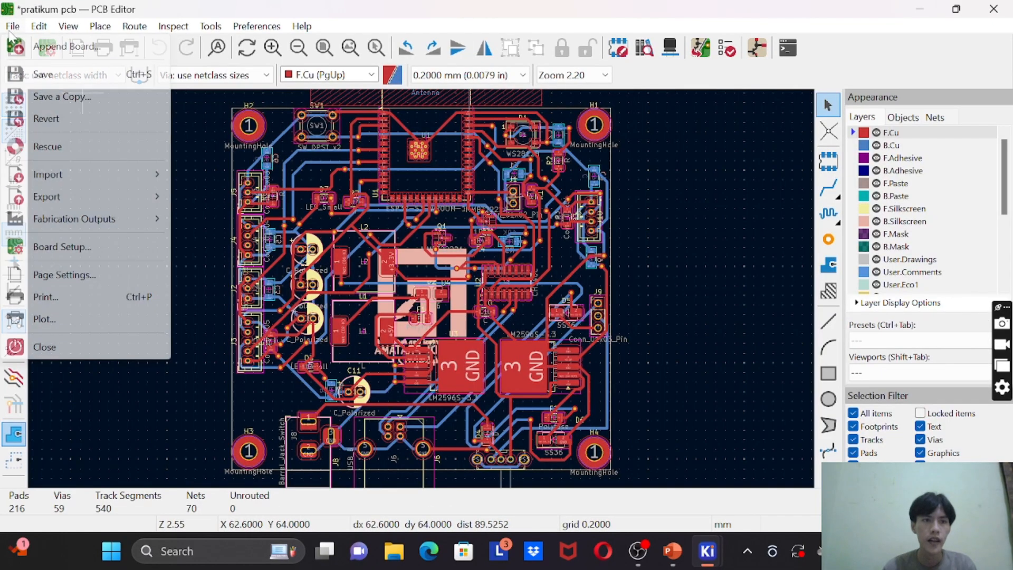
mouse_move(78, 232)
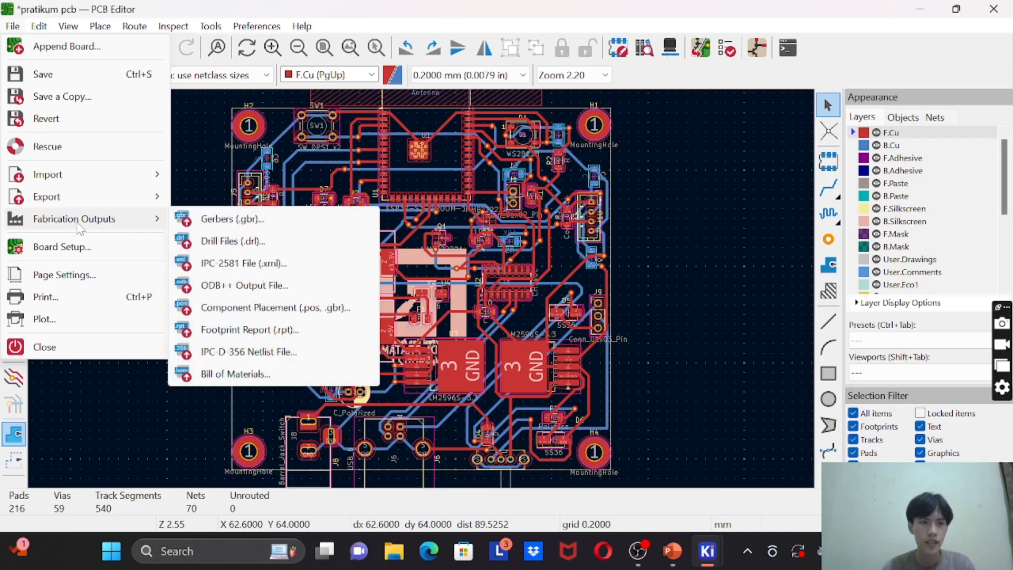
click(226, 226)
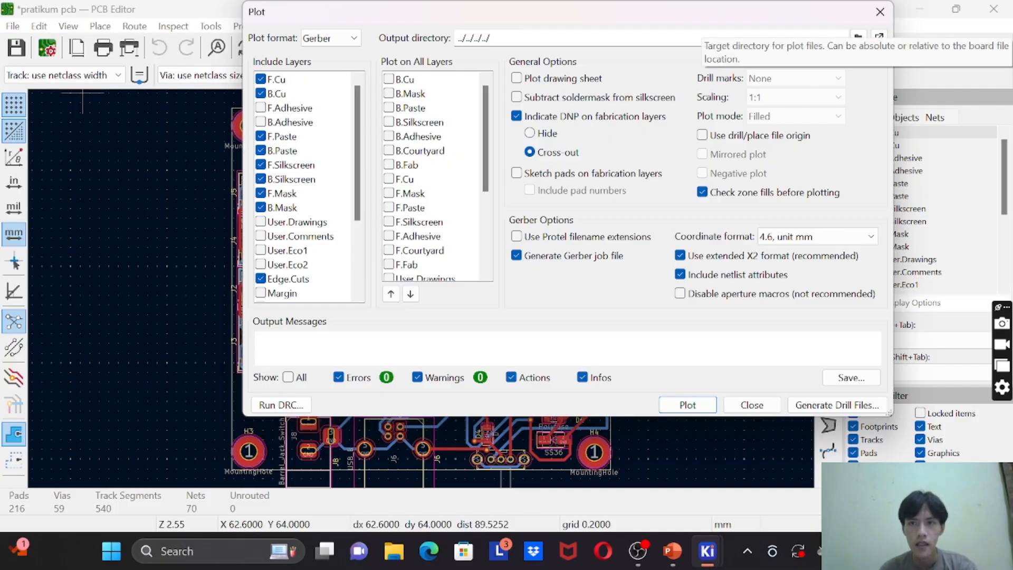
Step: Try to use a folder named KUMPULAN GERBER in Documents as the plot output directory
click(858, 37)
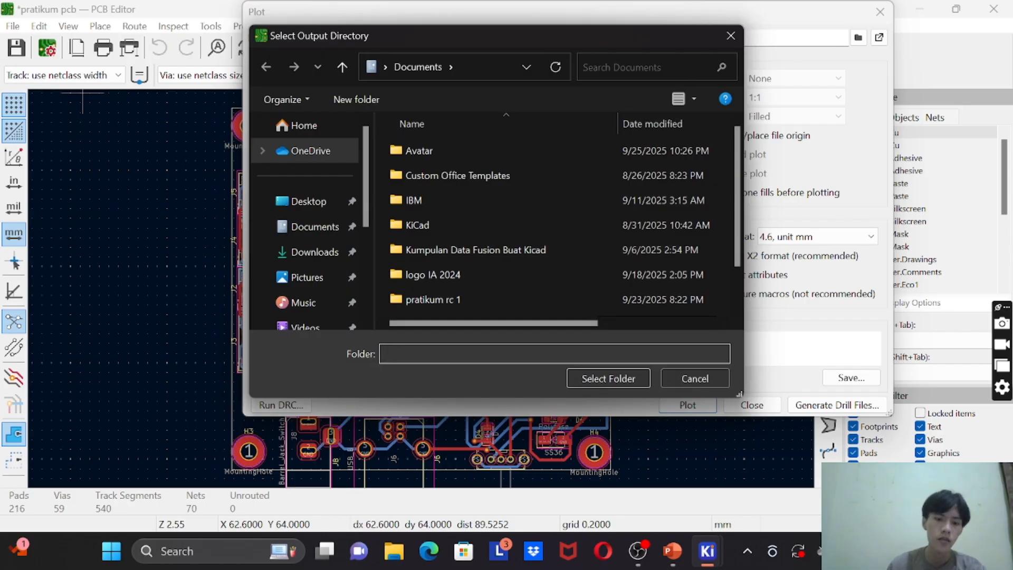
text(KUMPULAN)
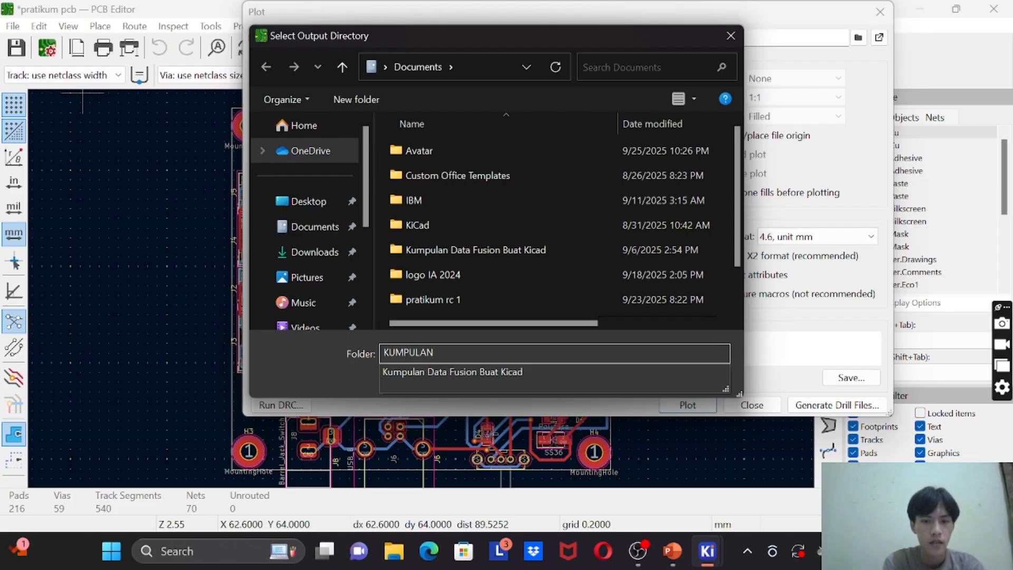
text(GERBER)
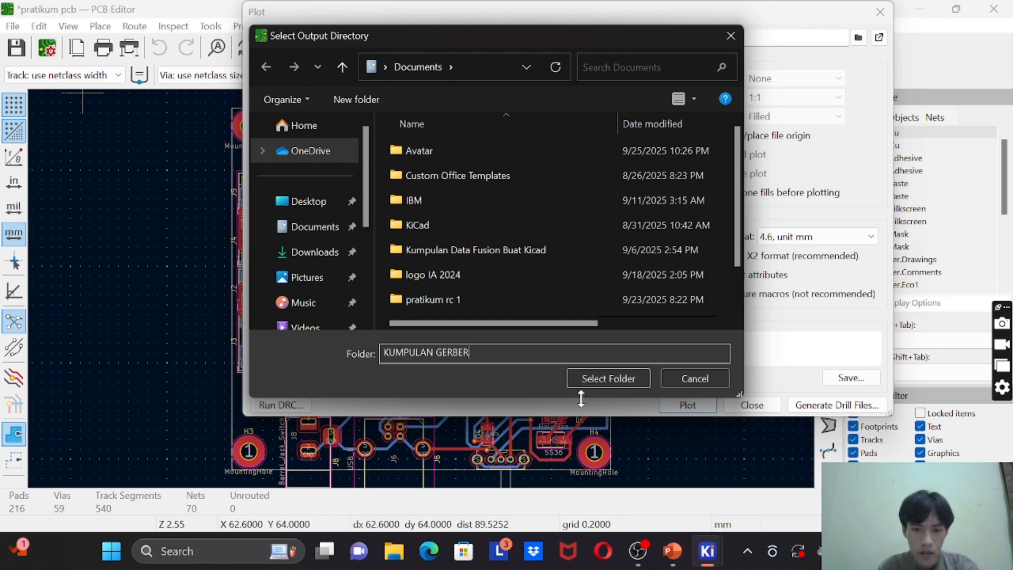
click(606, 377)
click(603, 285)
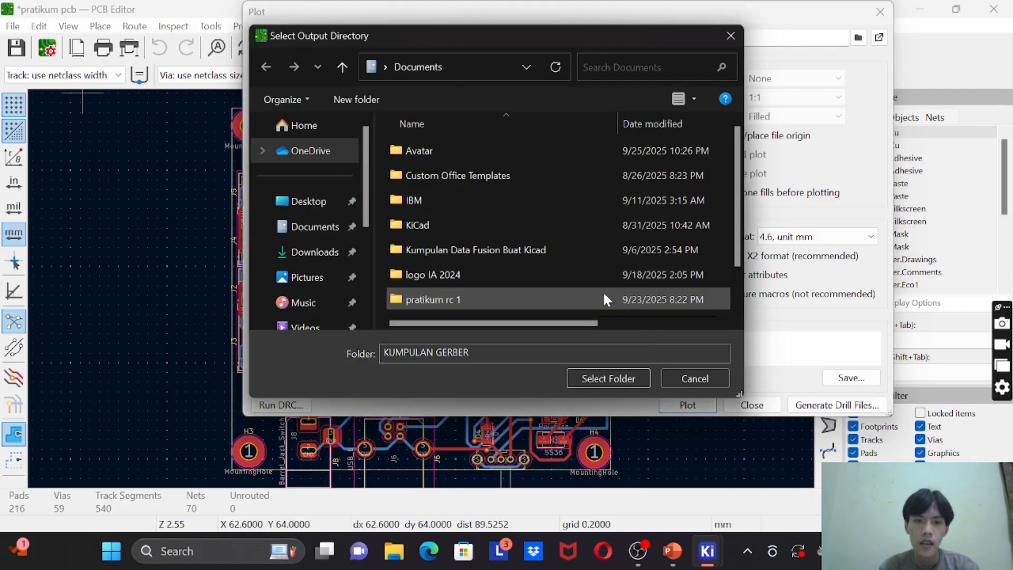
click(612, 377)
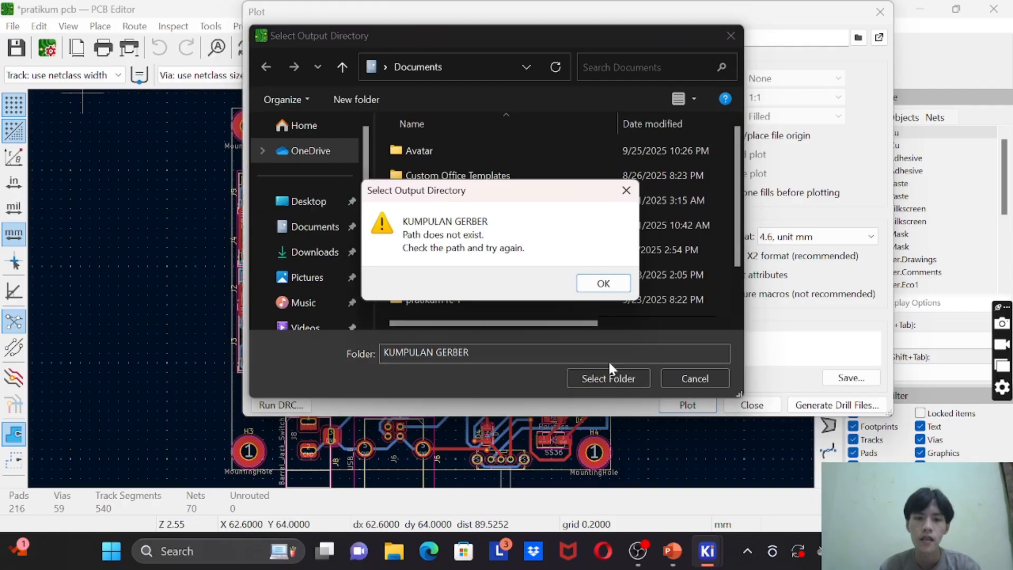
click(602, 284)
Step: Browse back to Documents and retry KUMPULAN GERBER as the output folder name
scroll(531, 302, down, 2)
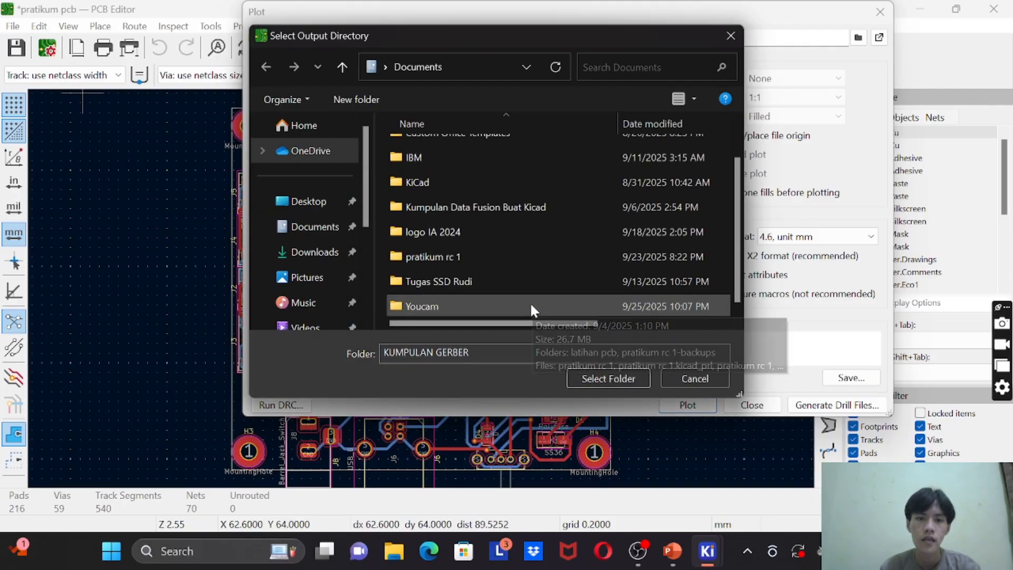
scroll(530, 302, up, 2)
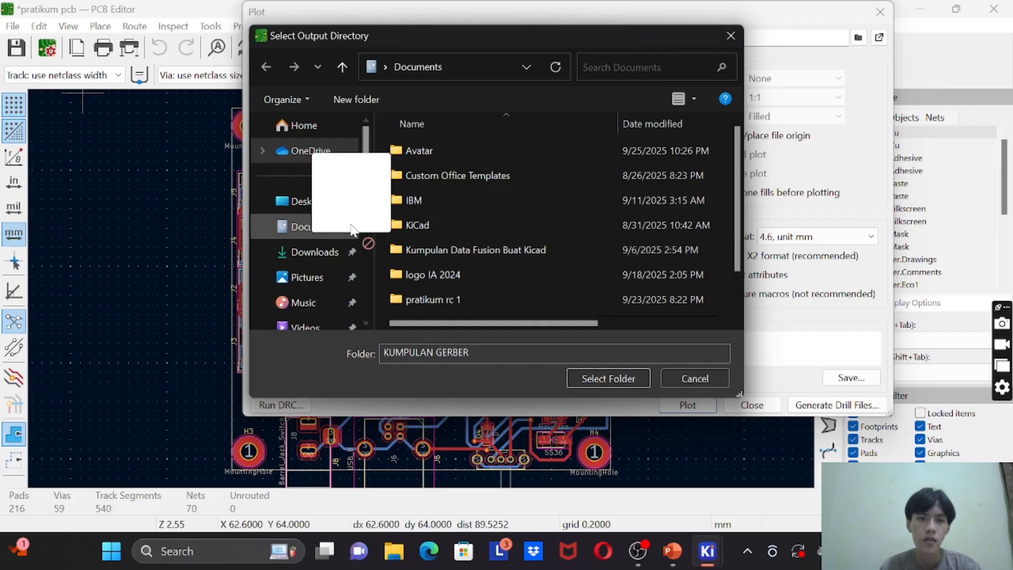
click(298, 227)
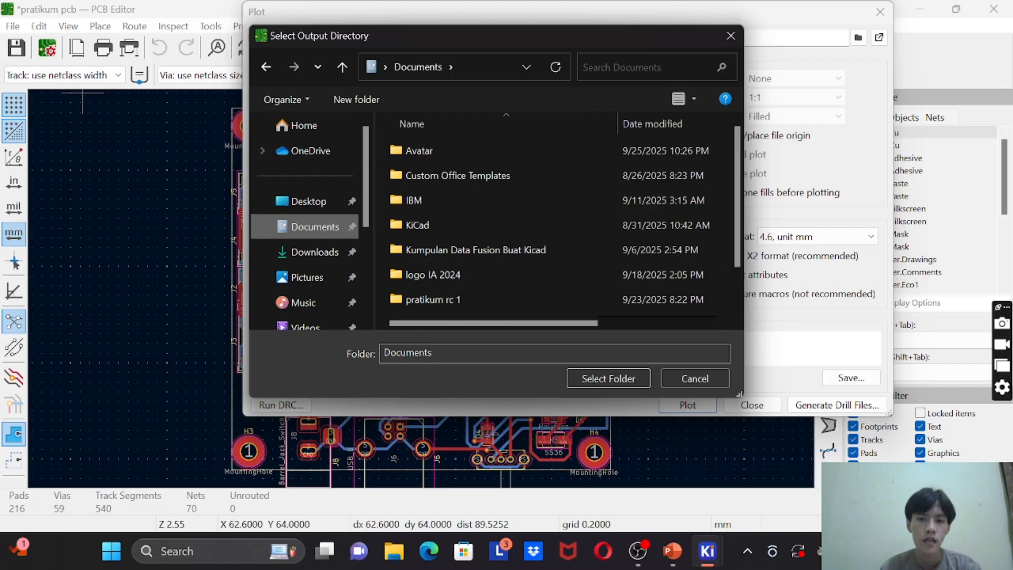
click(511, 353)
key(BackSpace)
key(BackSpace)
key(BackSpace)
key(BackSpace)
key(BackSpace)
key(BackSpace)
key(BackSpace)
key(BackSpace)
key(BackSpace)
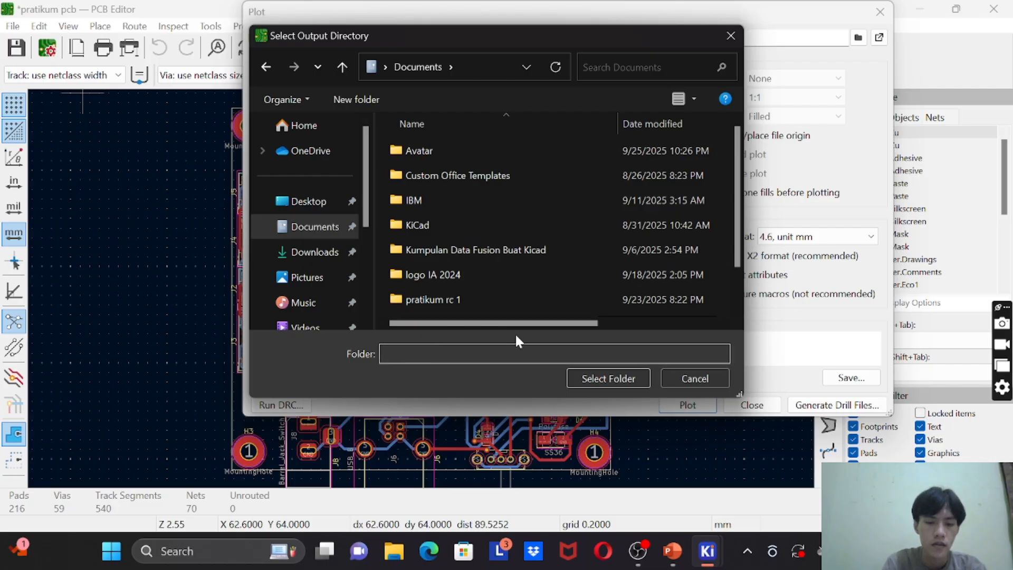
text(KI)
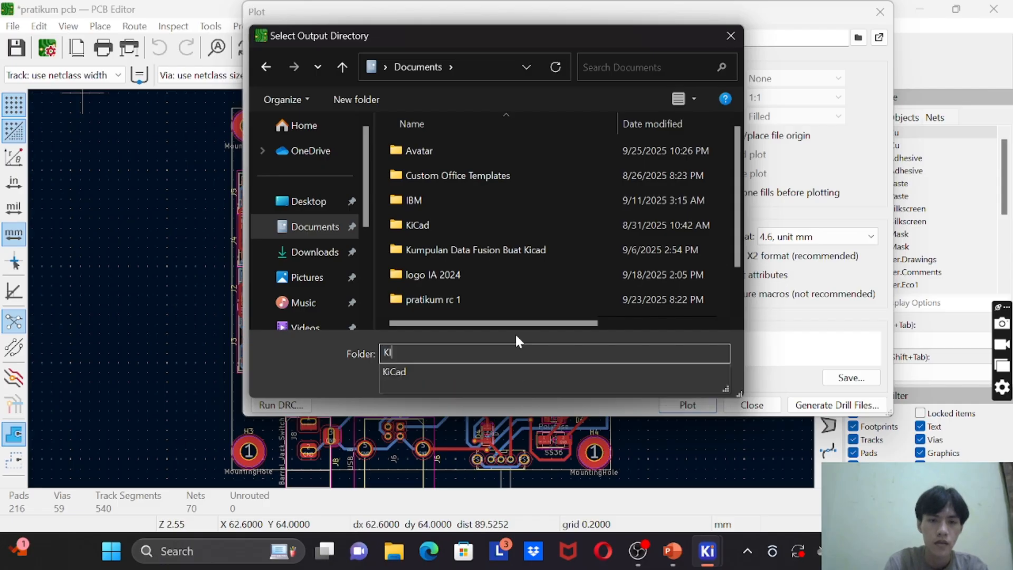
key(BackSpace)
text(UMPU)
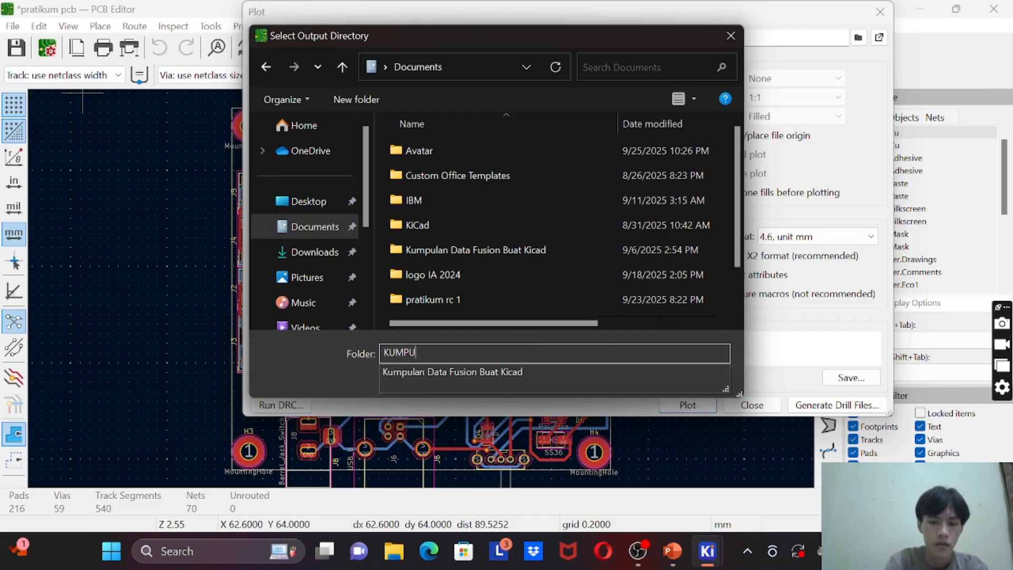
text(LAN )
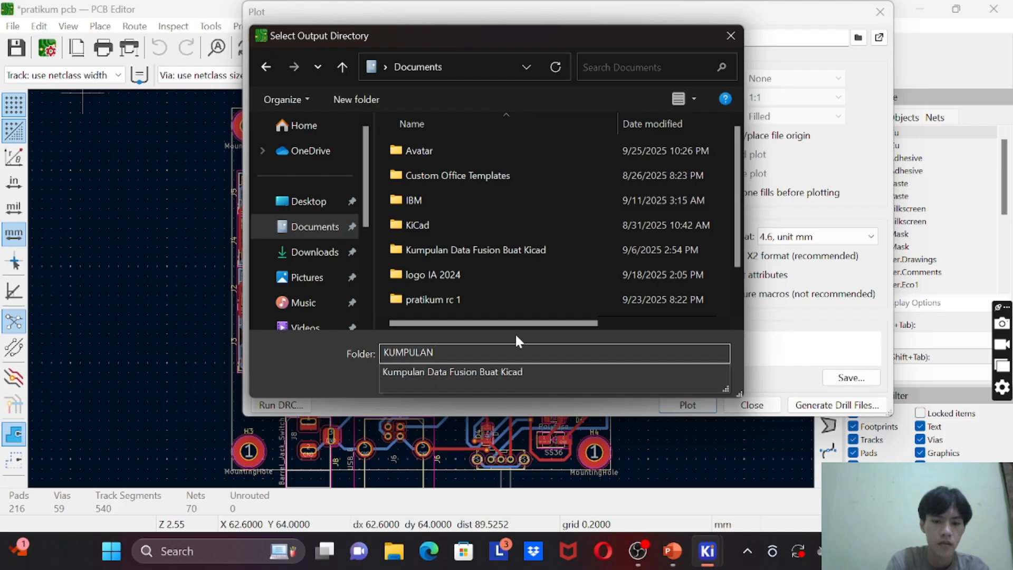
text(GERBER)
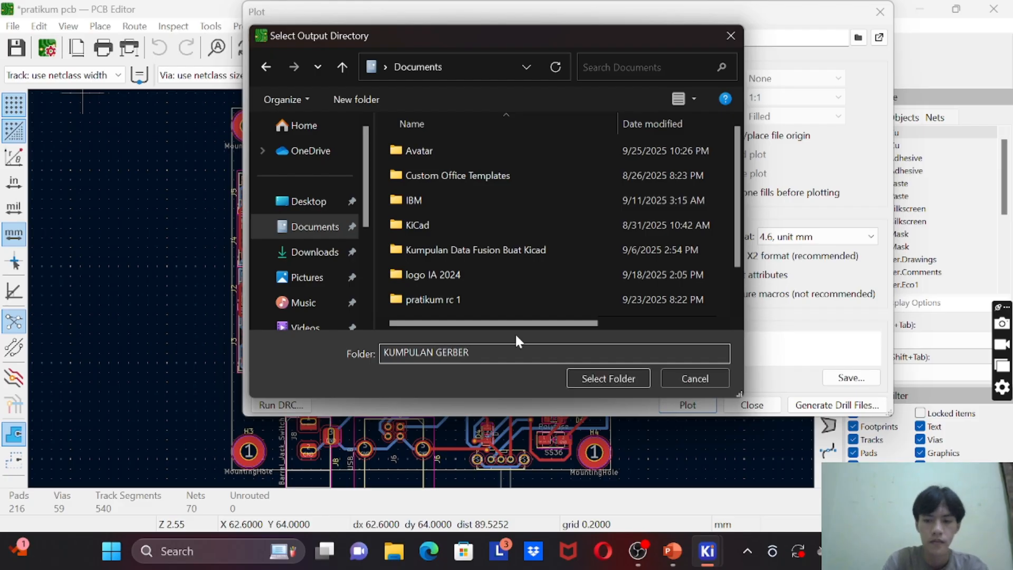
key(Return)
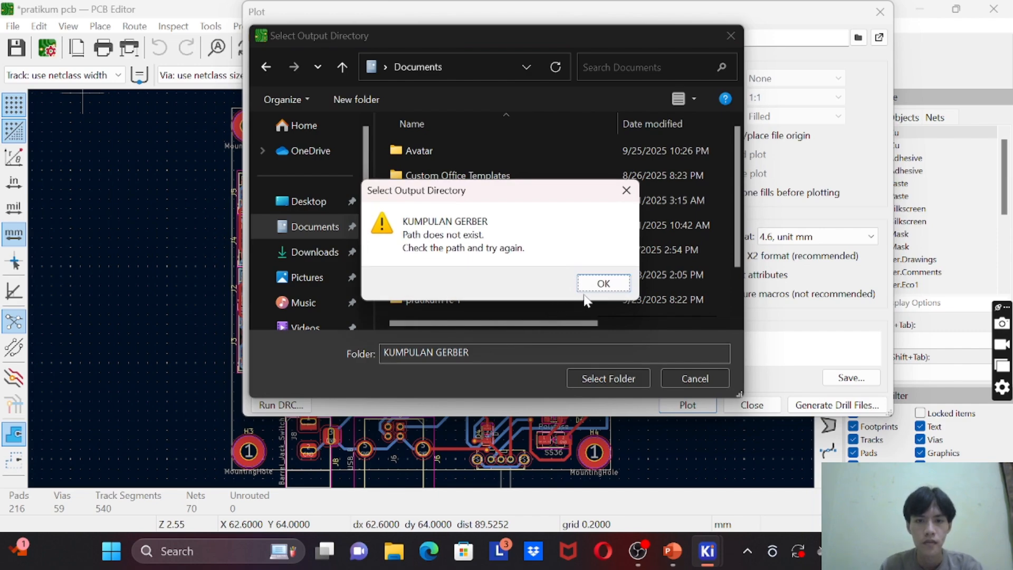
click(602, 283)
Step: Set the plot output directory to the logo IA 2024 folder in Documents, using a path relative to the project
click(591, 274)
click(615, 379)
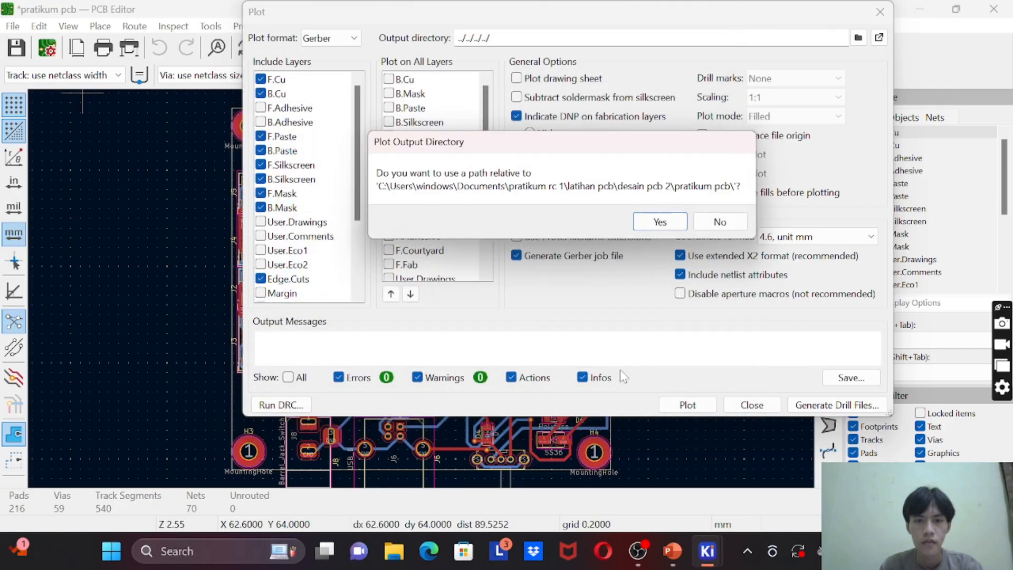
click(659, 222)
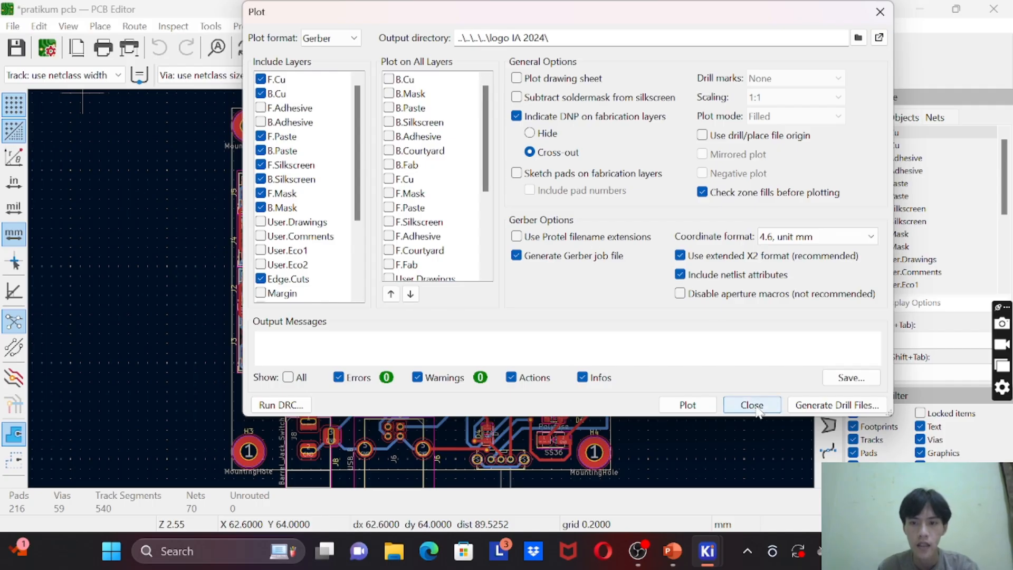
Step: Plot the Gerber files and save the output messages as report.txt in the project folder, replacing the existing file
click(696, 409)
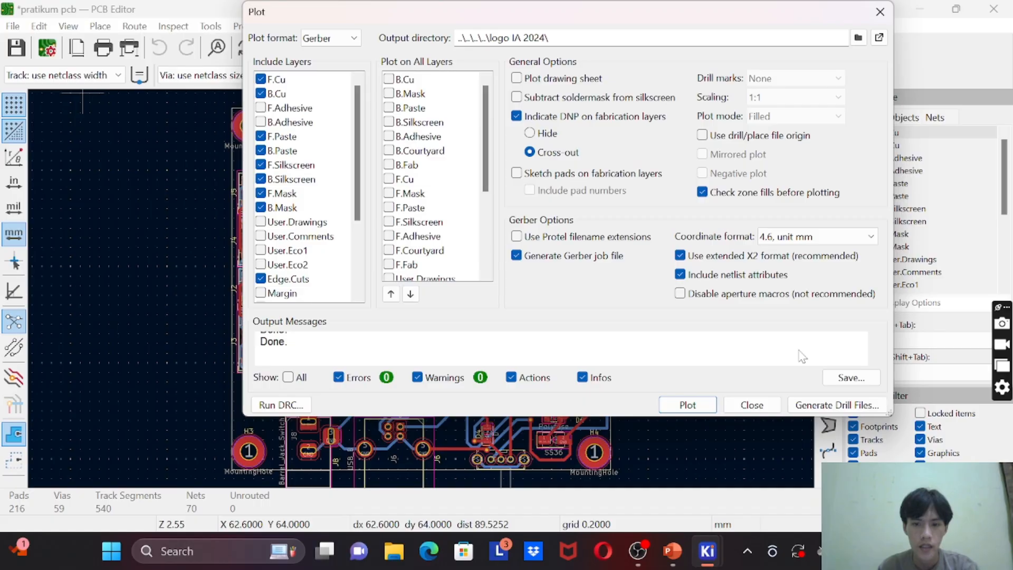
click(859, 376)
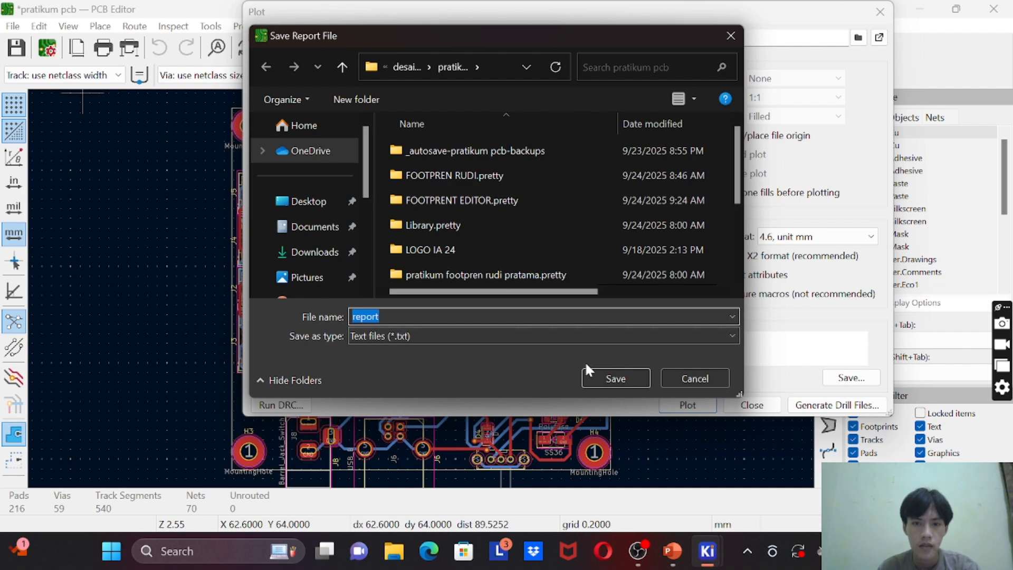
click(612, 380)
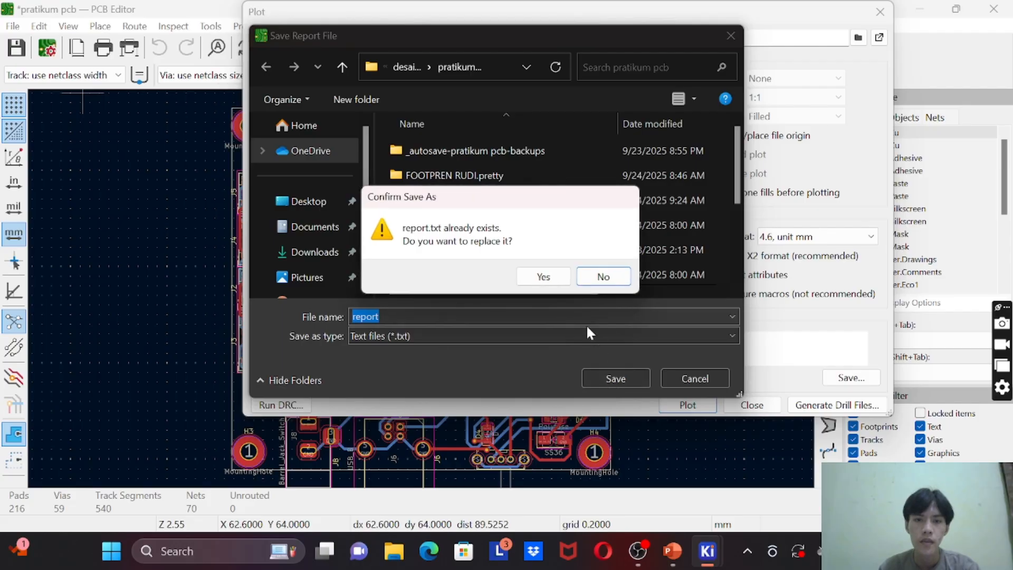
click(543, 274)
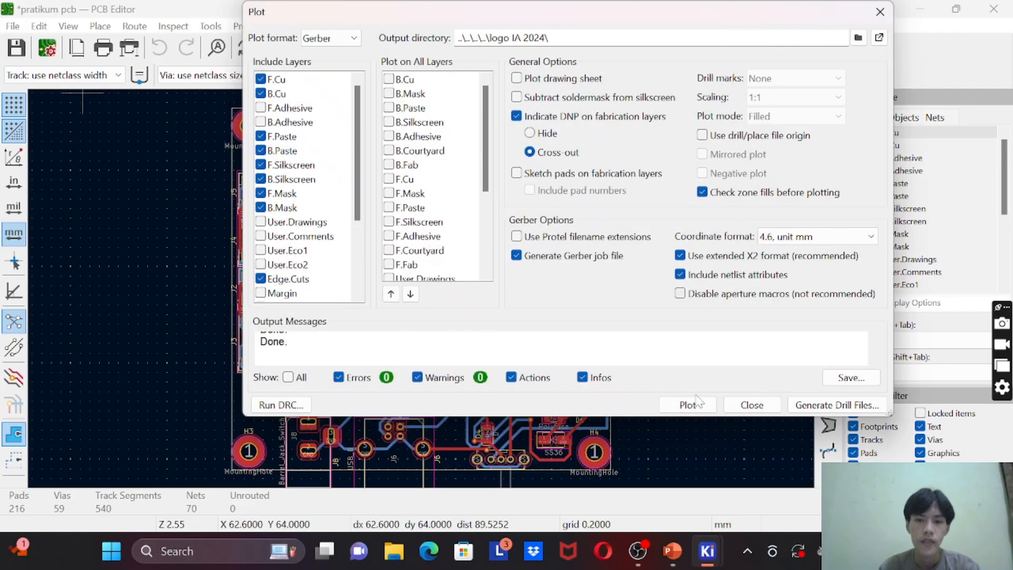
Step: Switch to File Explorer and compress the newest recent report text file into a ZIP archive twice, making two archives
click(397, 557)
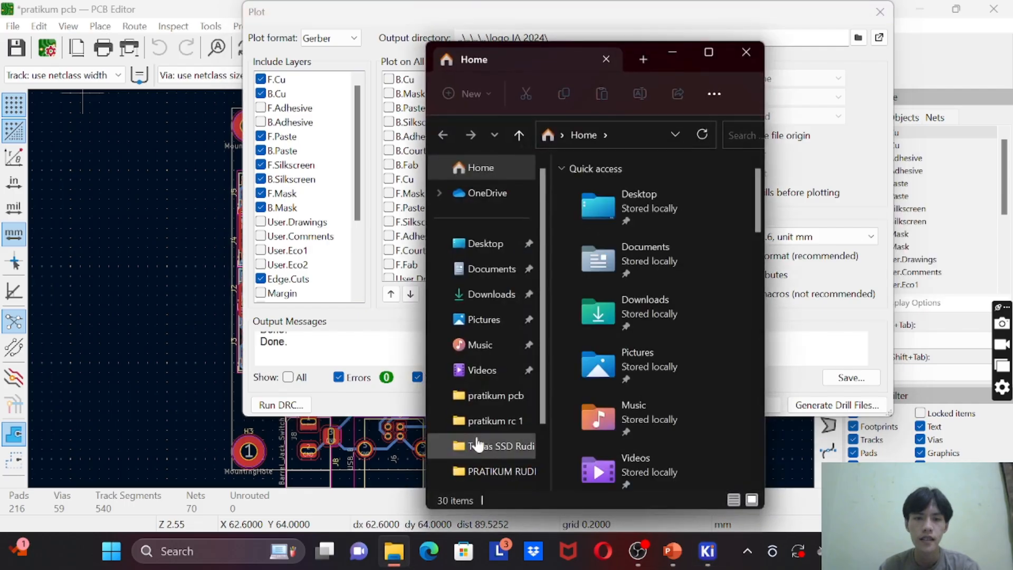
scroll(645, 318, down, 8)
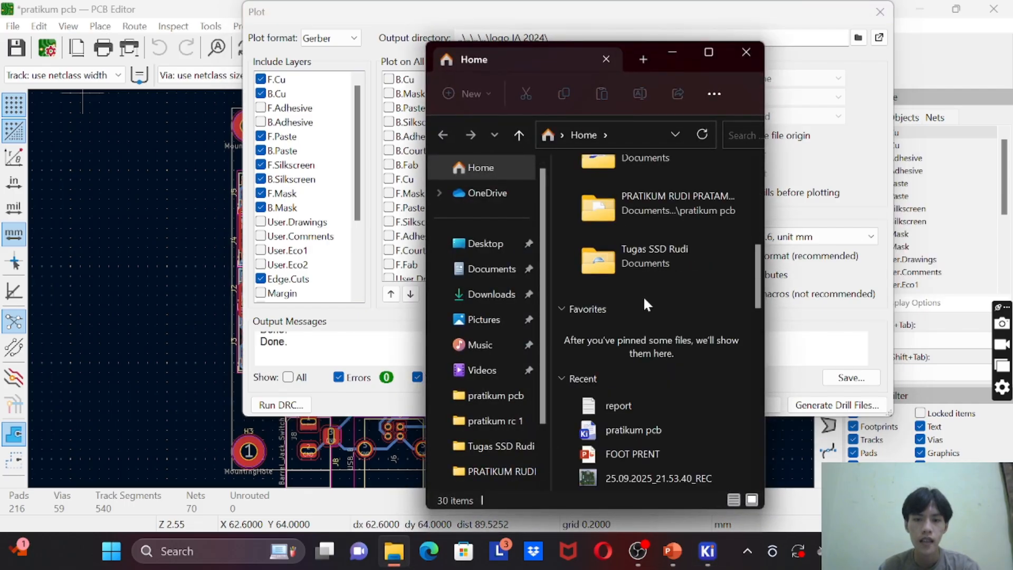
click(708, 54)
click(414, 195)
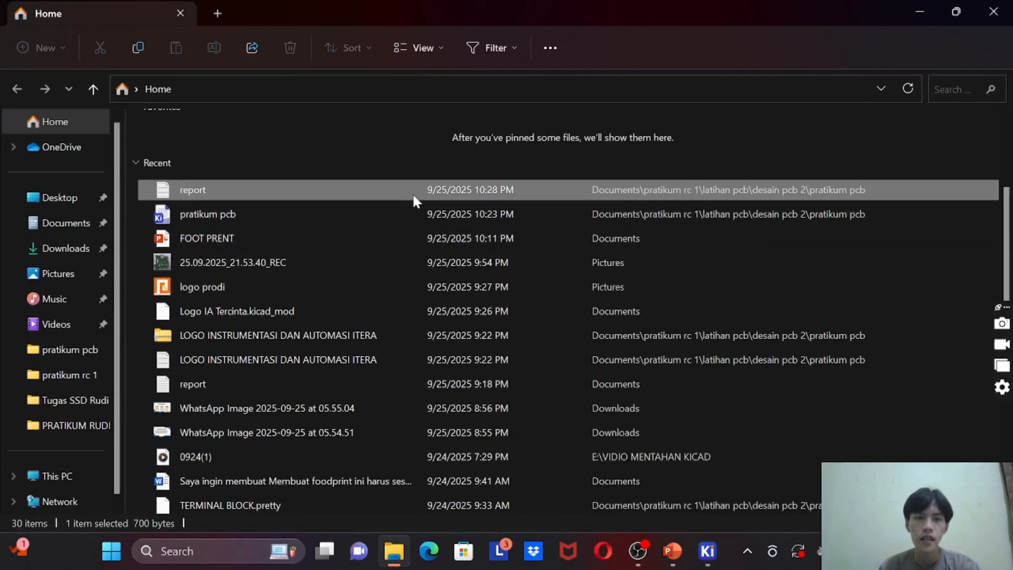
right_click(414, 195)
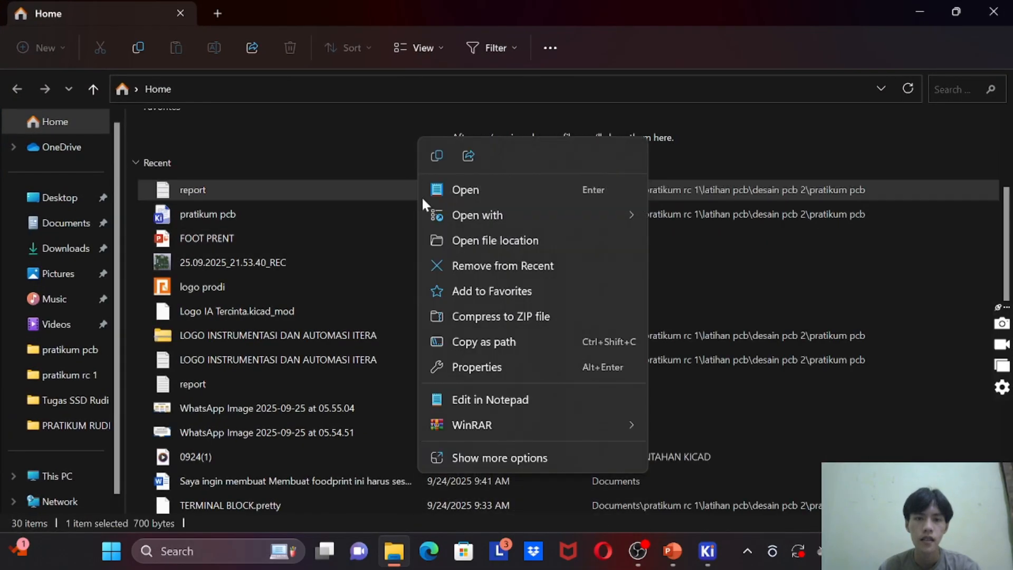
click(472, 315)
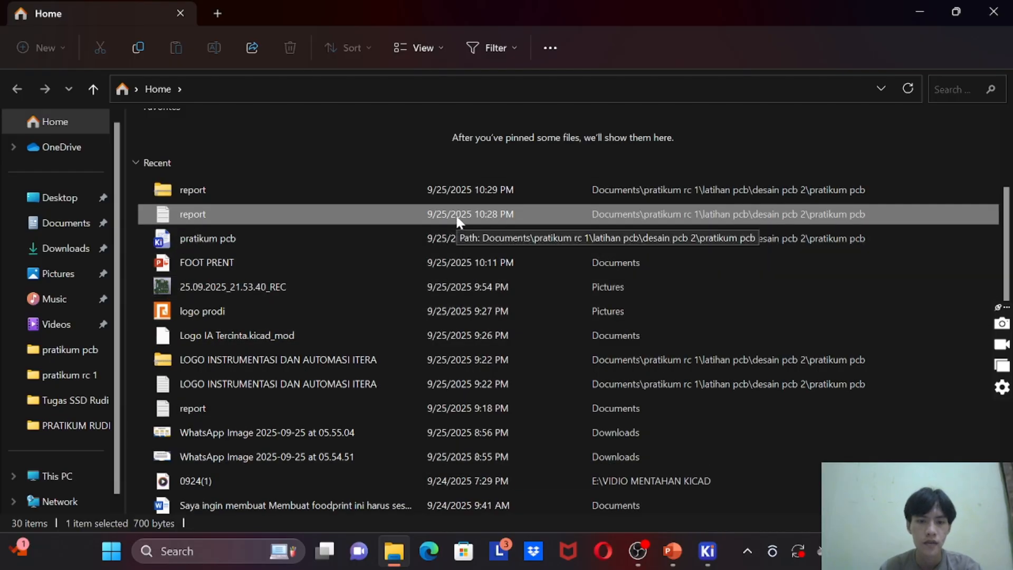
right_click(455, 214)
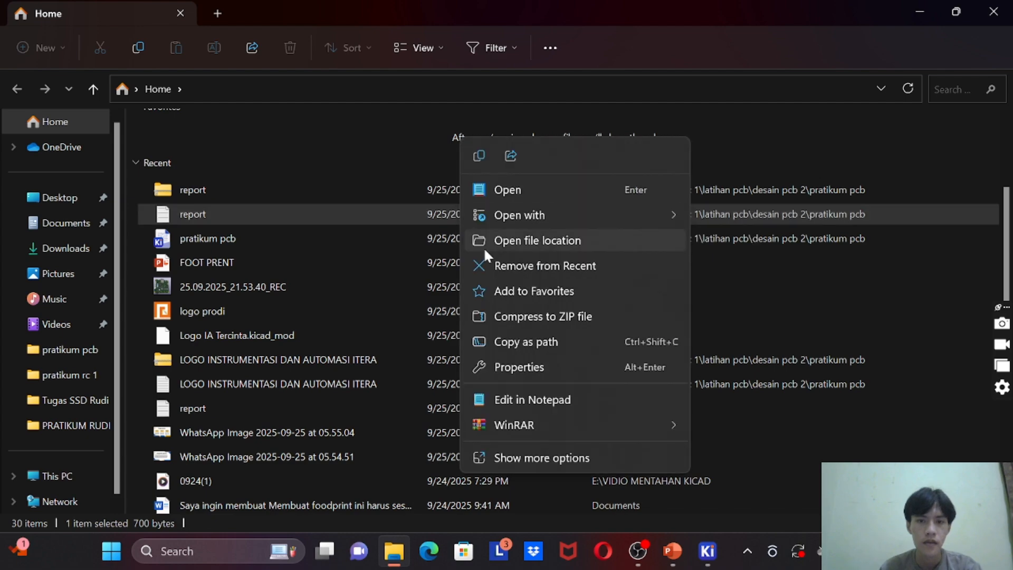
click(575, 316)
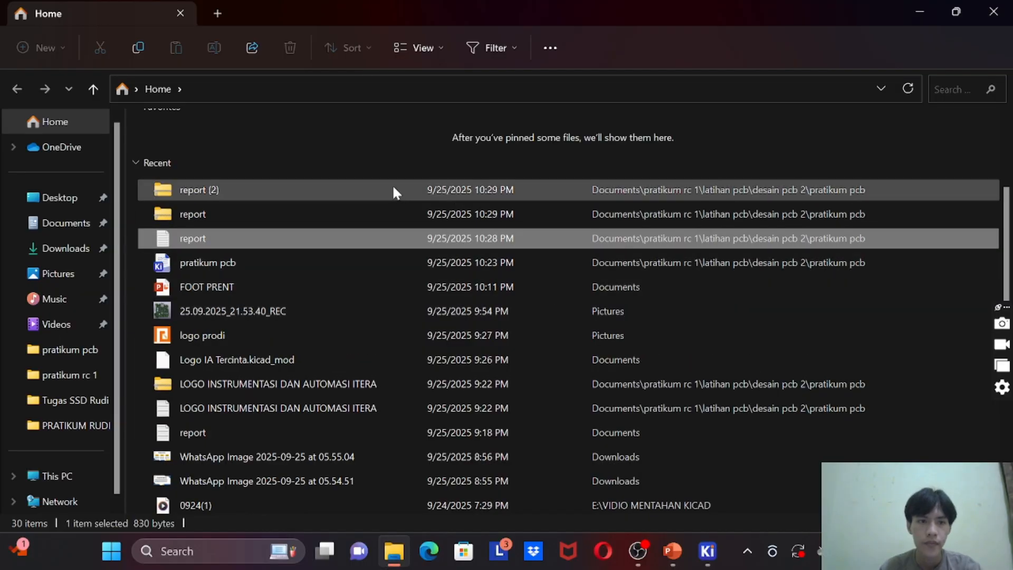
Step: Open the first report ZIP archive, read the report text file inside it in Notepad, and close Notepad
click(384, 214)
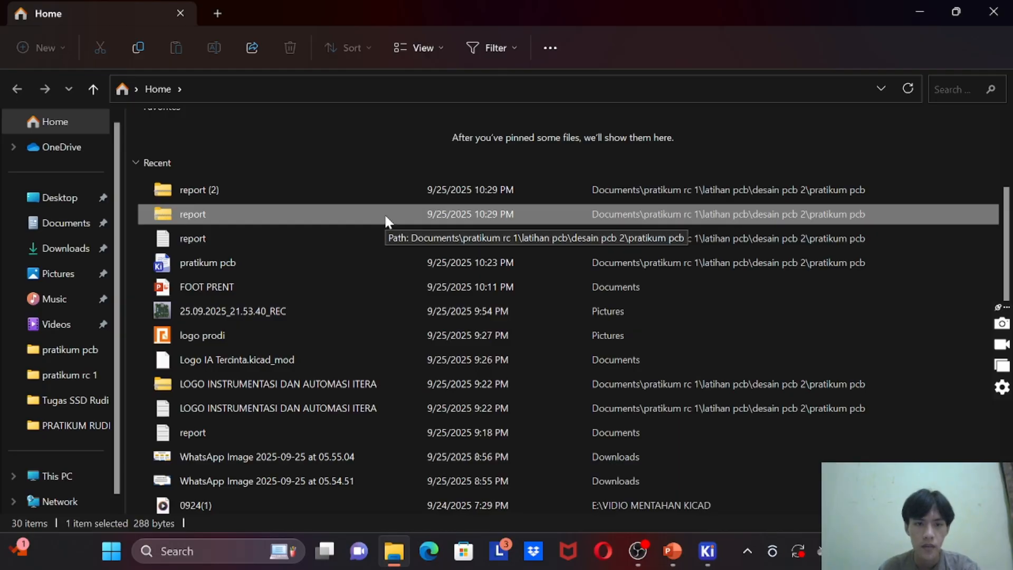
double_click(384, 213)
click(377, 152)
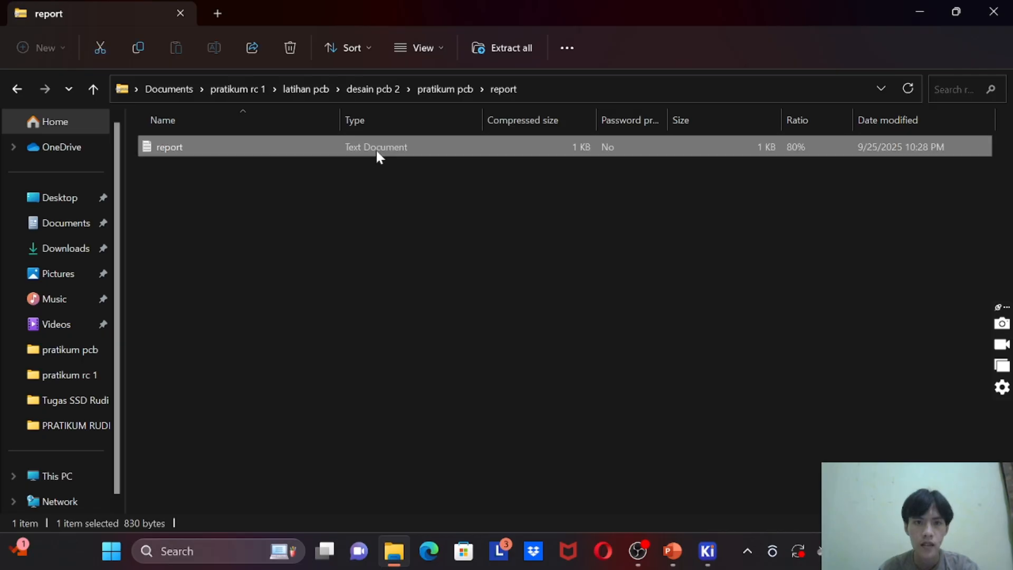
double_click(378, 152)
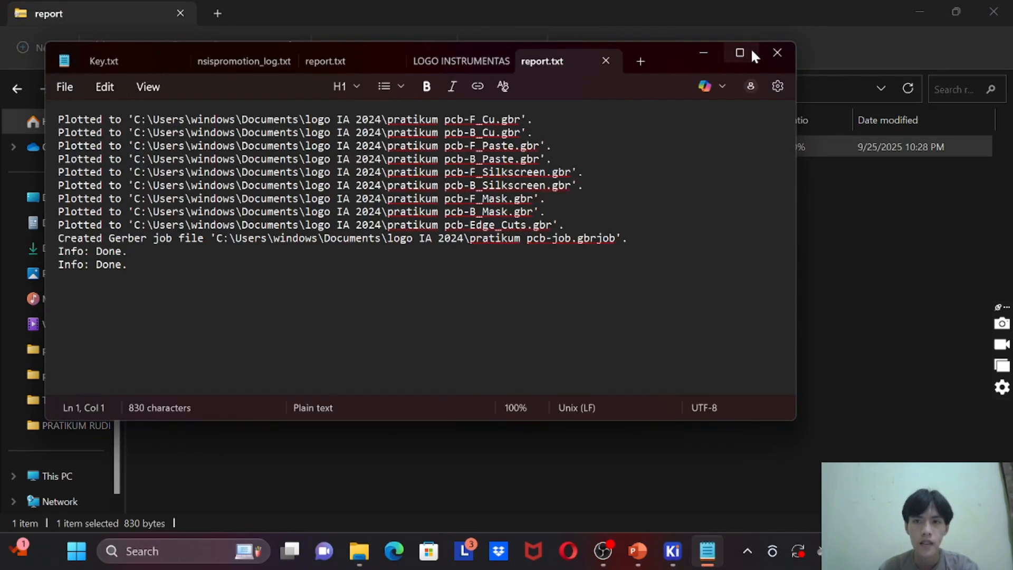
click(772, 53)
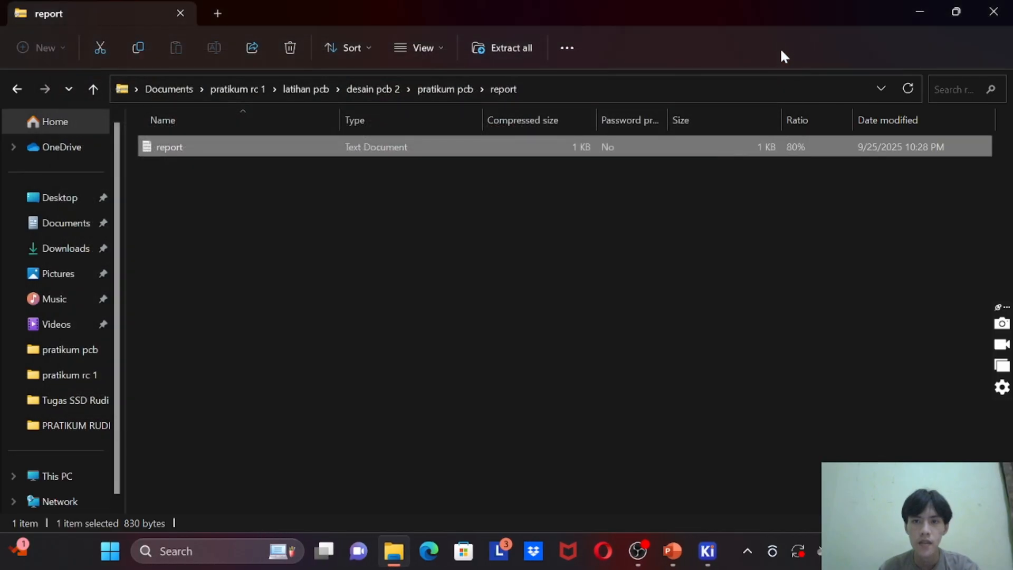
Step: Return from File Explorer to KiCad, close the Plot dialog, and launch the Gerber Viewer from the project window
click(919, 11)
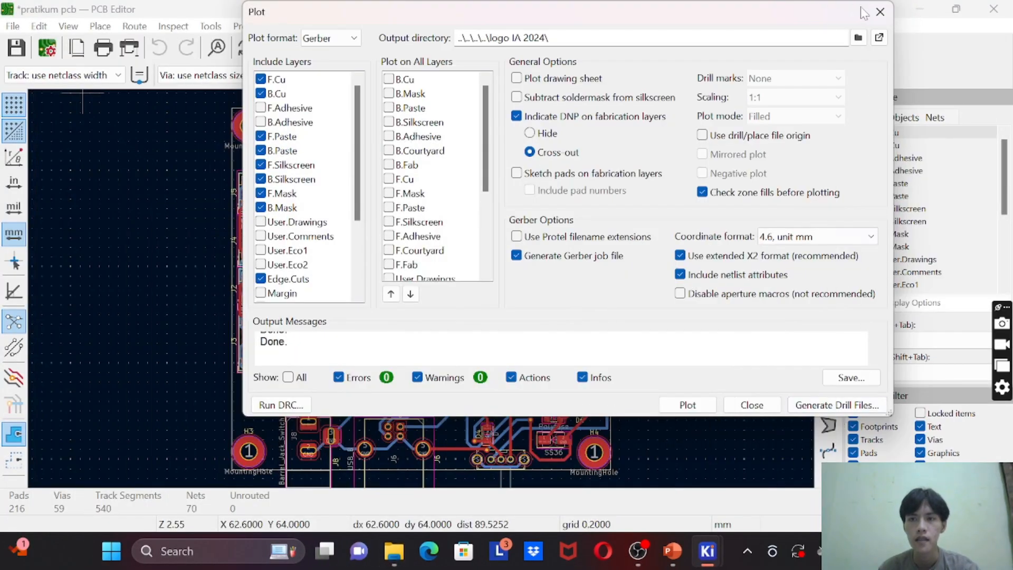
click(881, 10)
mouse_move(707, 552)
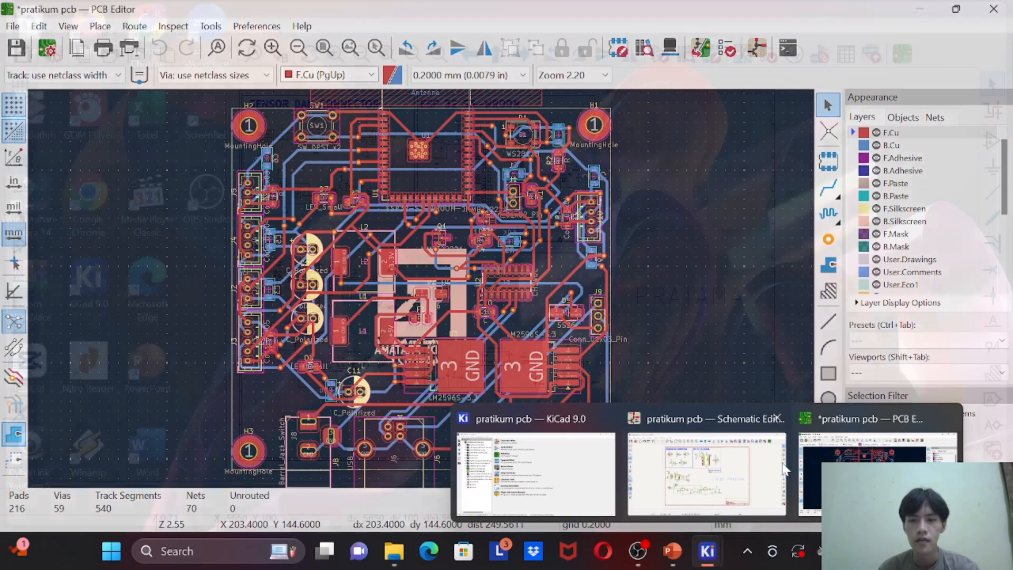
click(557, 475)
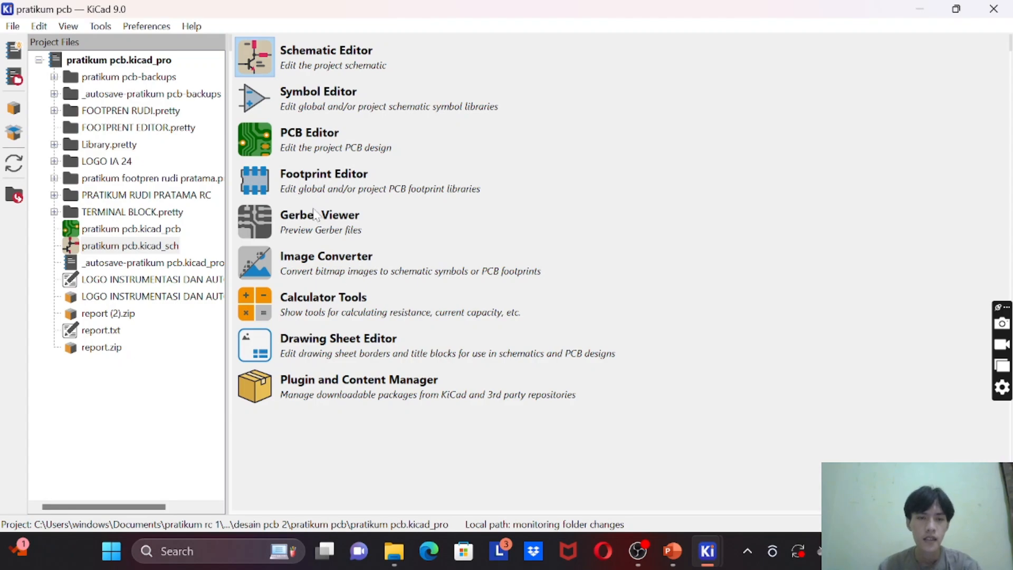
click(264, 224)
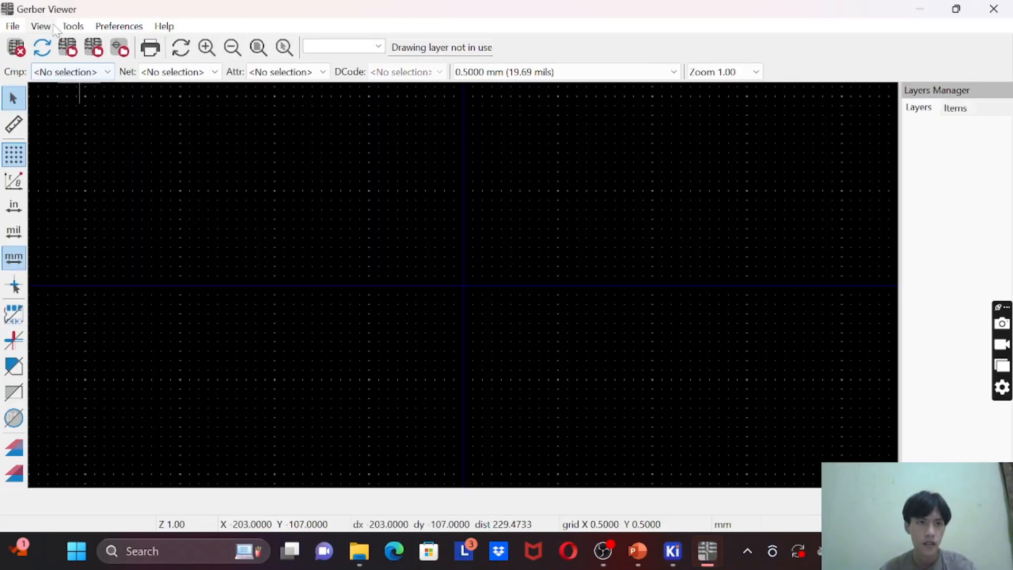
Step: Open the report (2) ZIP archive from the recent files in the Gerber Viewer
click(13, 26)
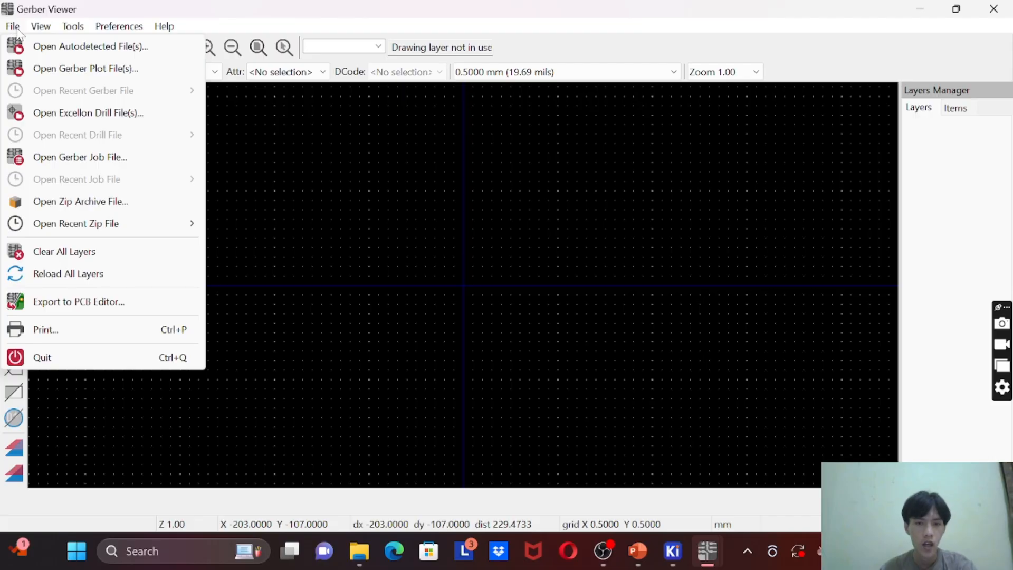
click(86, 207)
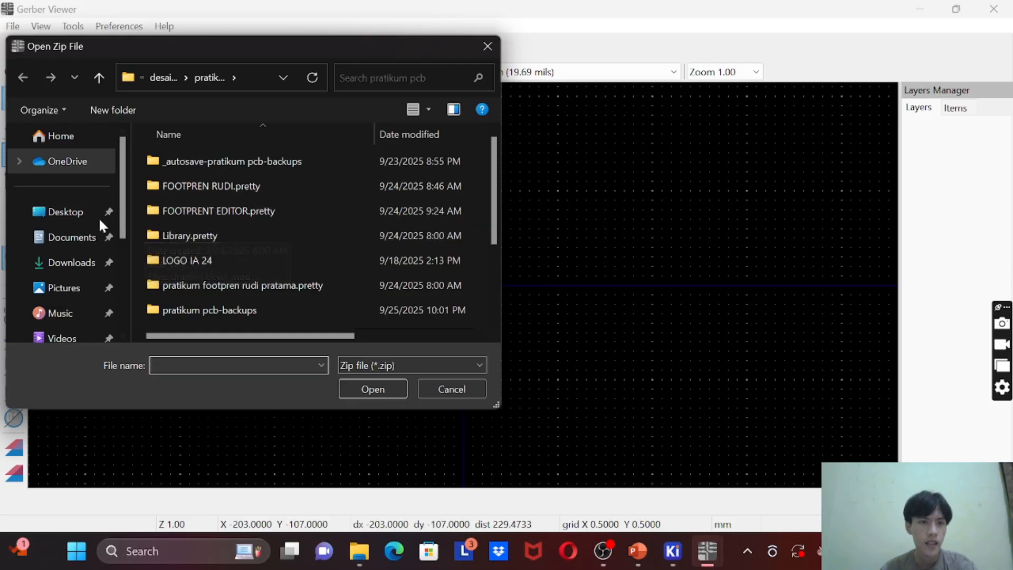
scroll(99, 219, down, 2)
scroll(97, 211, up, 2)
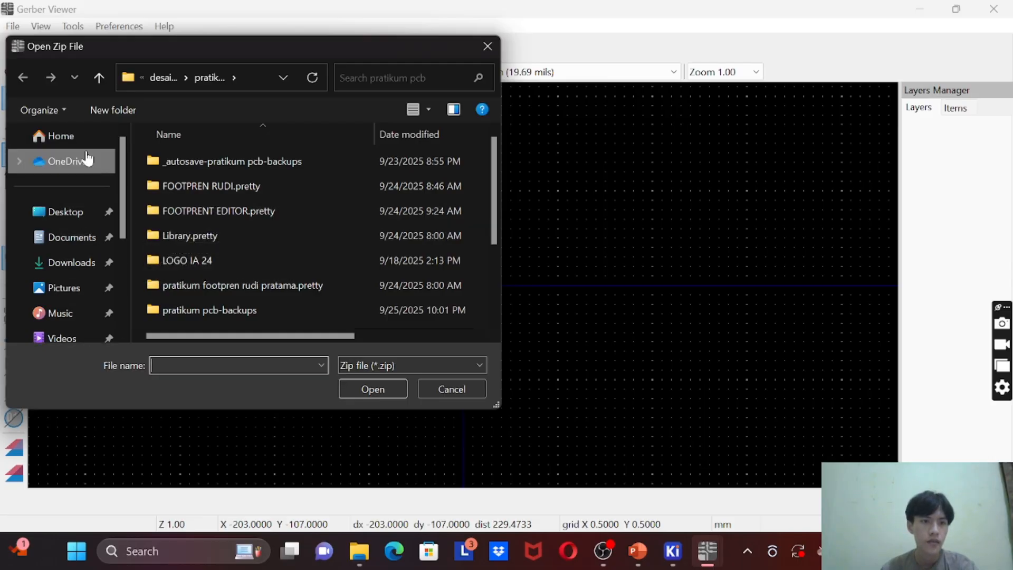
click(85, 161)
click(84, 212)
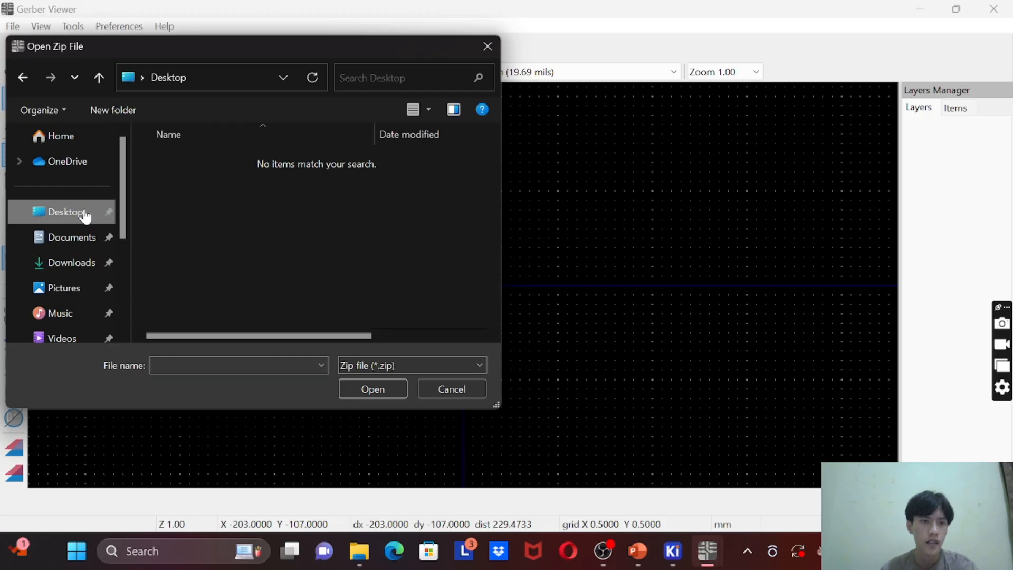
click(83, 135)
scroll(163, 203, down, 5)
scroll(161, 195, down, 2)
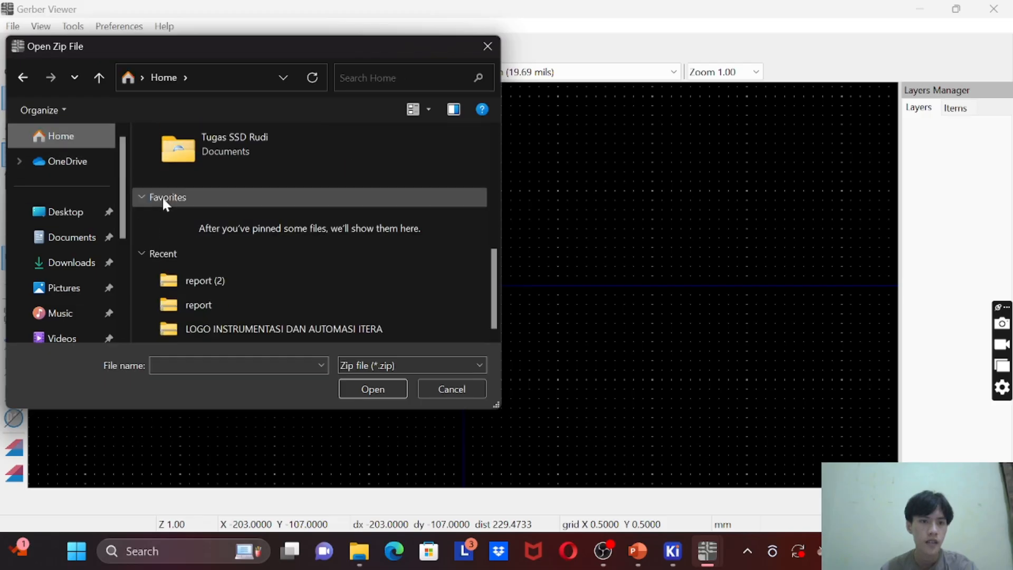
click(238, 282)
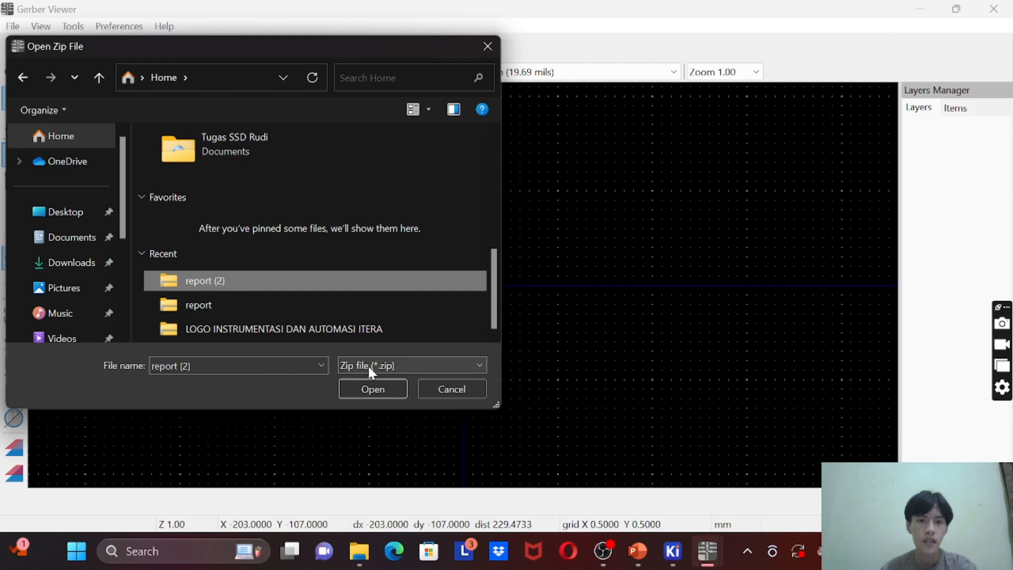
click(379, 385)
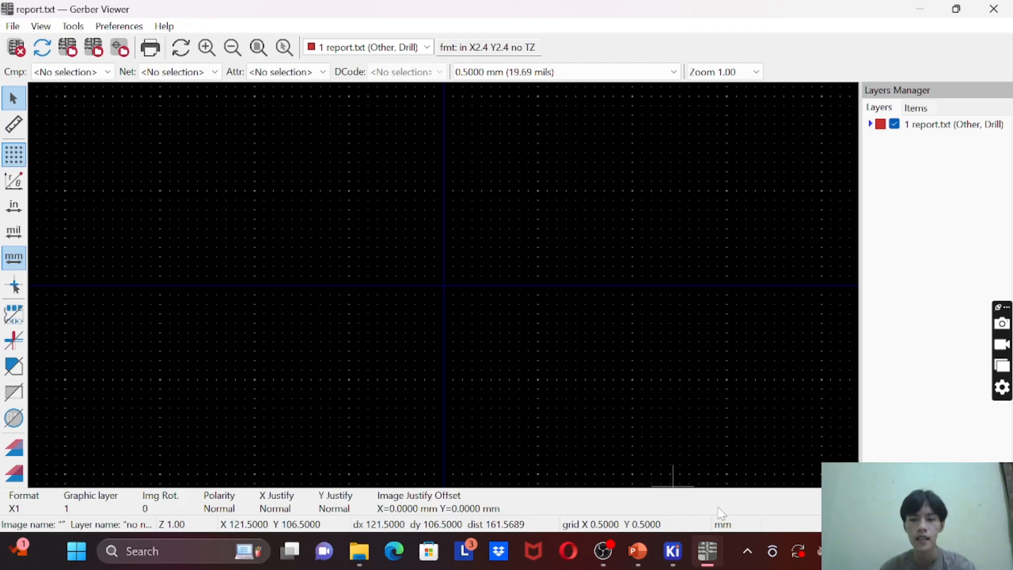
Step: Switch to the Schematic Editor and examine the title block of the sheet
mouse_move(705, 552)
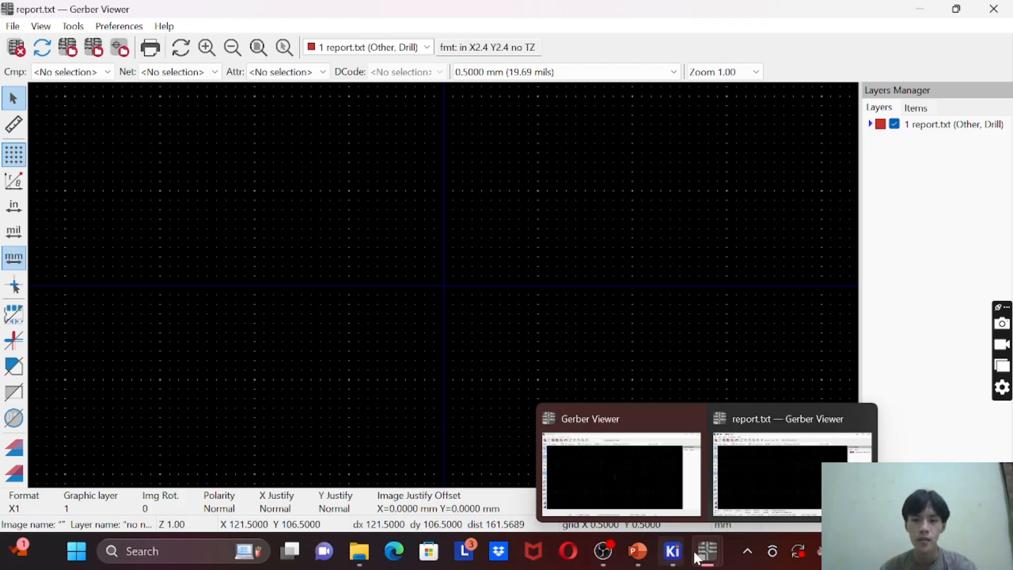
click(664, 513)
mouse_move(671, 543)
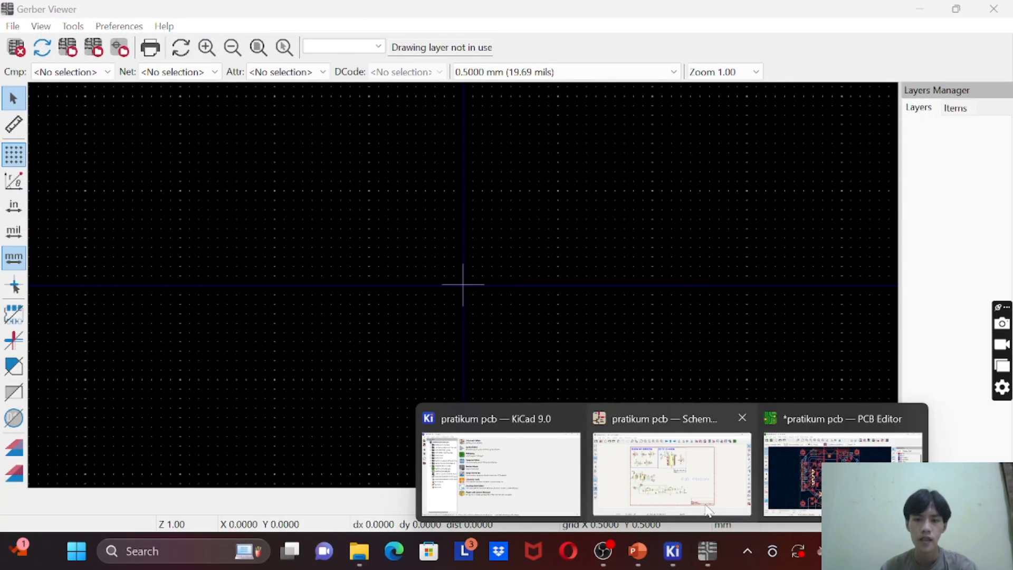
click(733, 498)
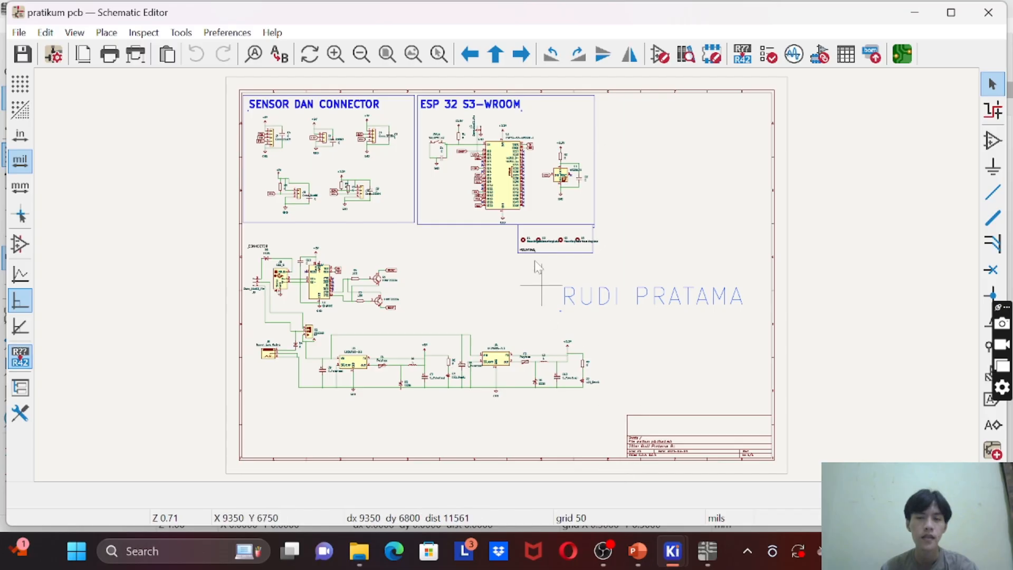
scroll(639, 294, up, 3)
middle_drag(498, 310, 333, 415)
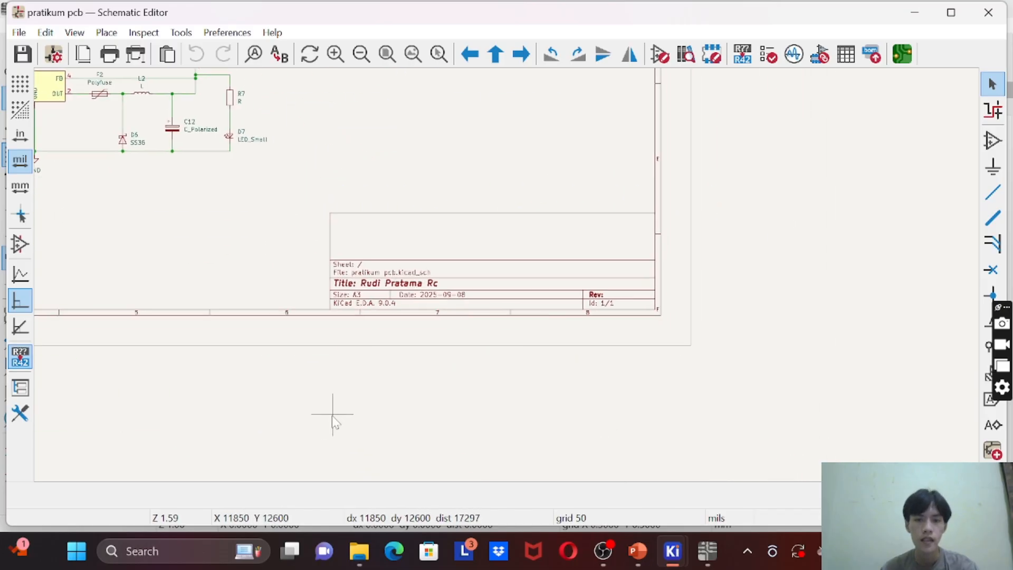
scroll(421, 232, up, 1)
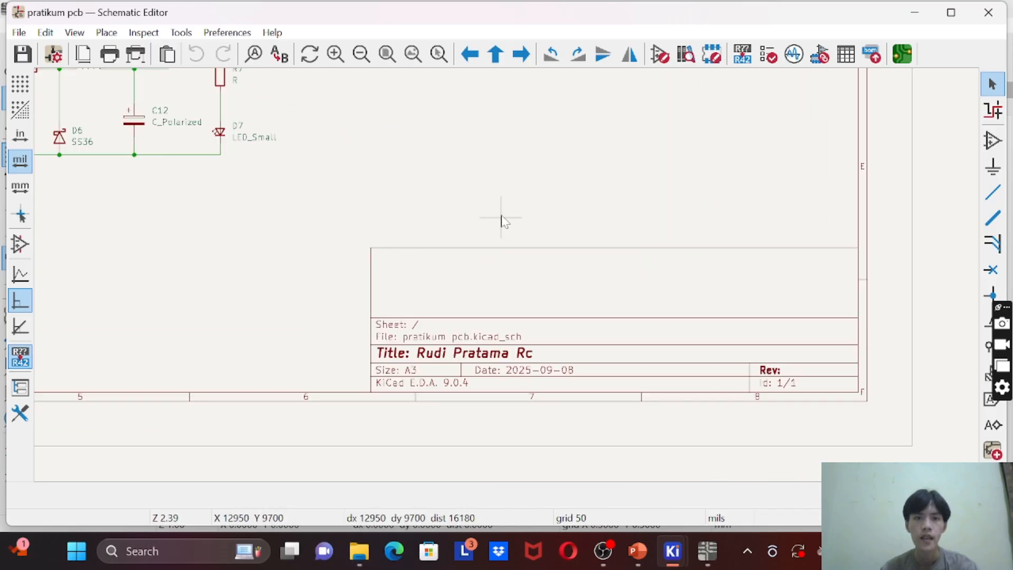
scroll(501, 221, down, 1)
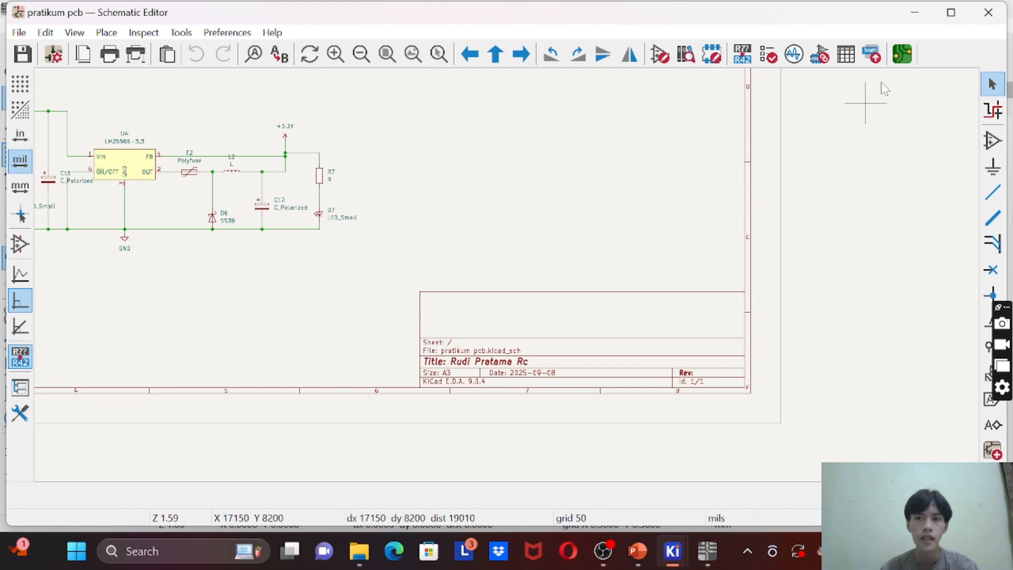
Step: Switch to the PCB Editor and delete the logo footprint in the middle of the board
click(903, 55)
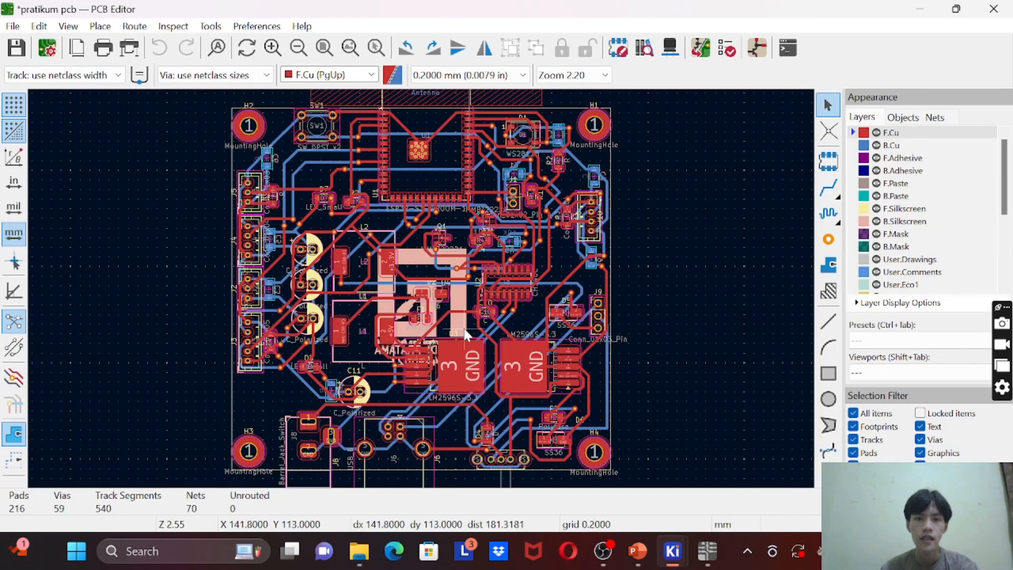
click(459, 308)
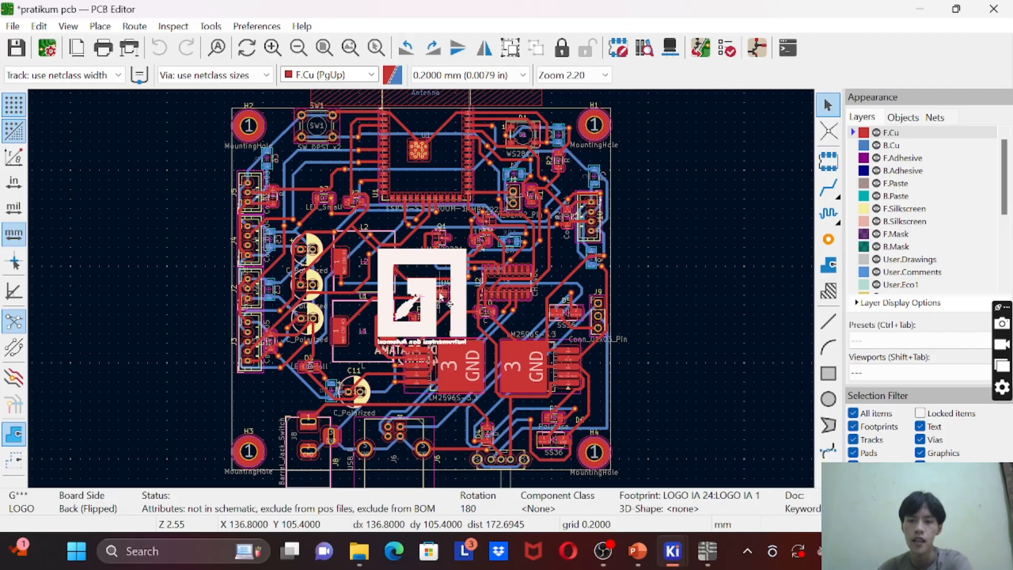
key(Delete)
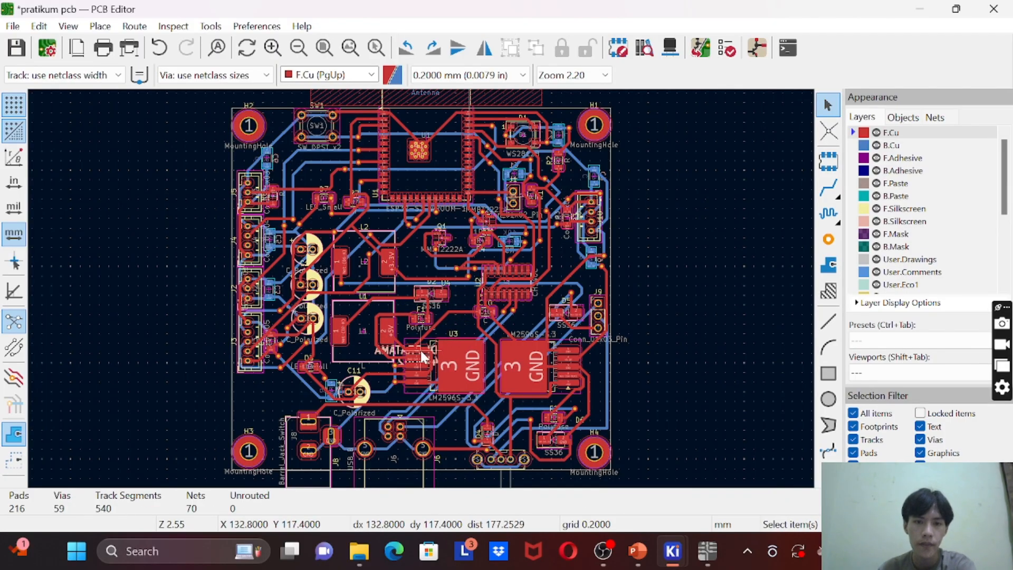
Step: Delete the mirrored name text between inductor L1 and regulator U3 on the board
click(375, 344)
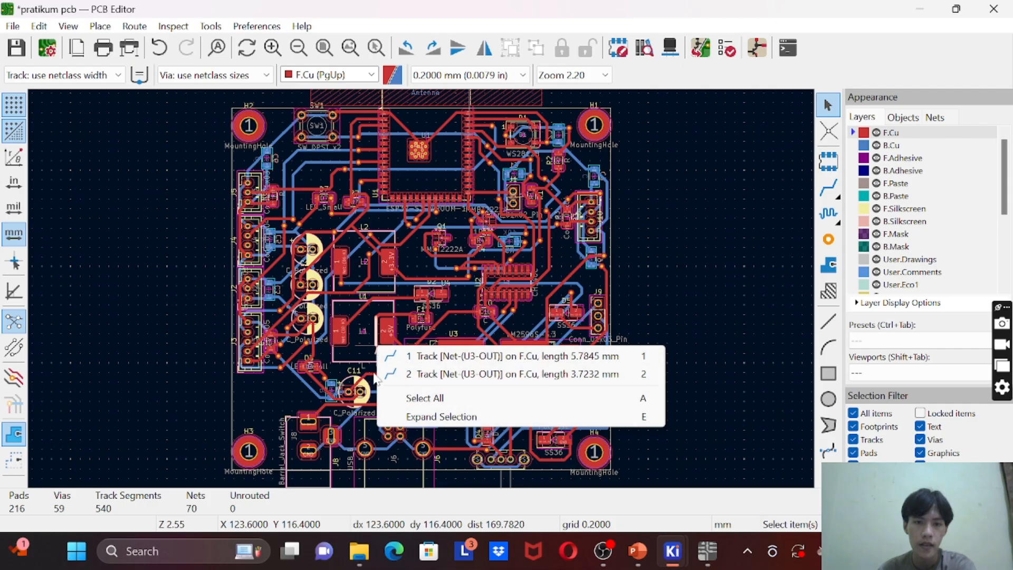
click(364, 358)
scroll(372, 358, up, 3)
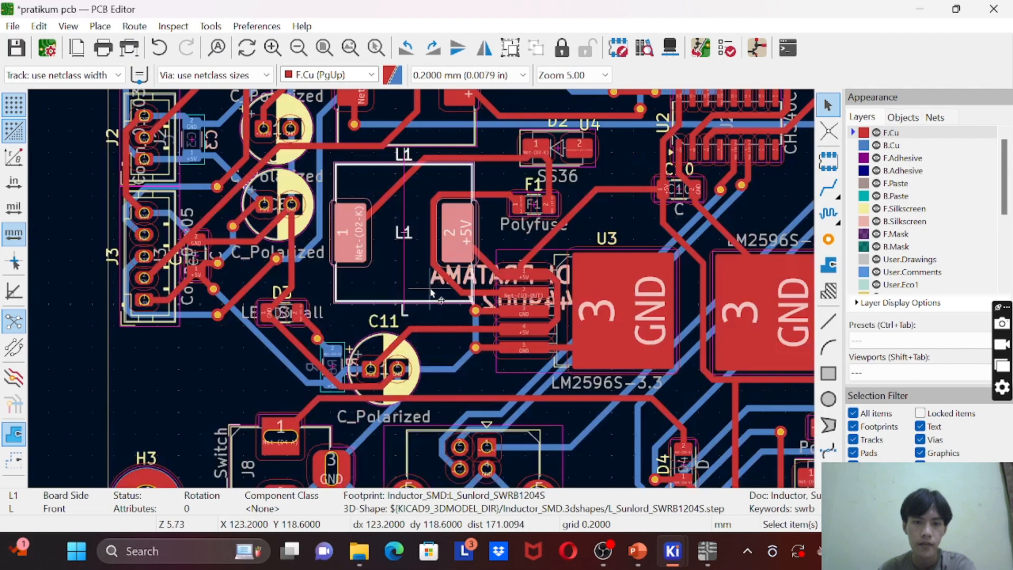
click(476, 276)
key(Delete)
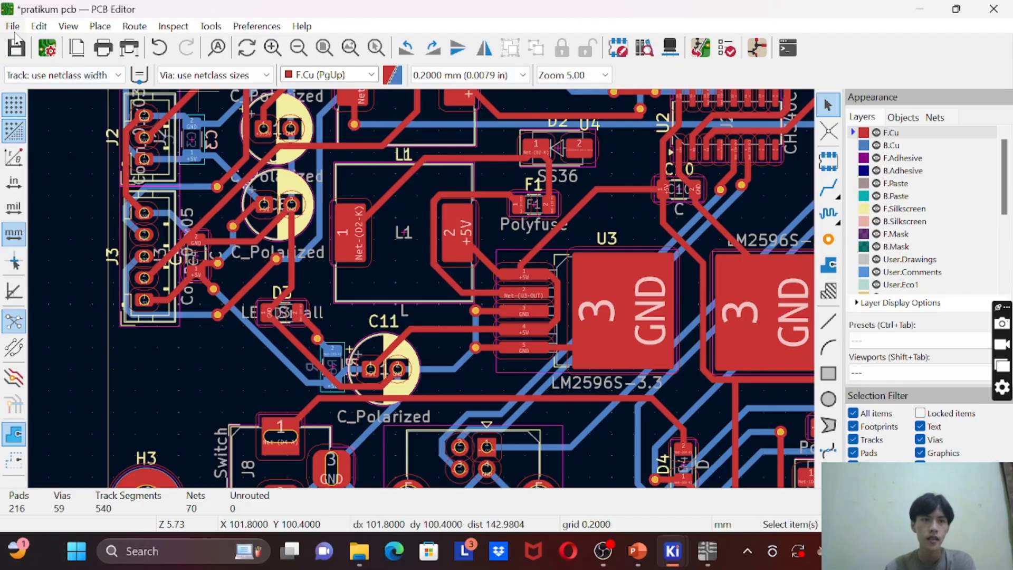
Step: Minimize the PCB, schematic and Gerber Viewer windows and launch the Image Converter from the KiCad project window
click(13, 27)
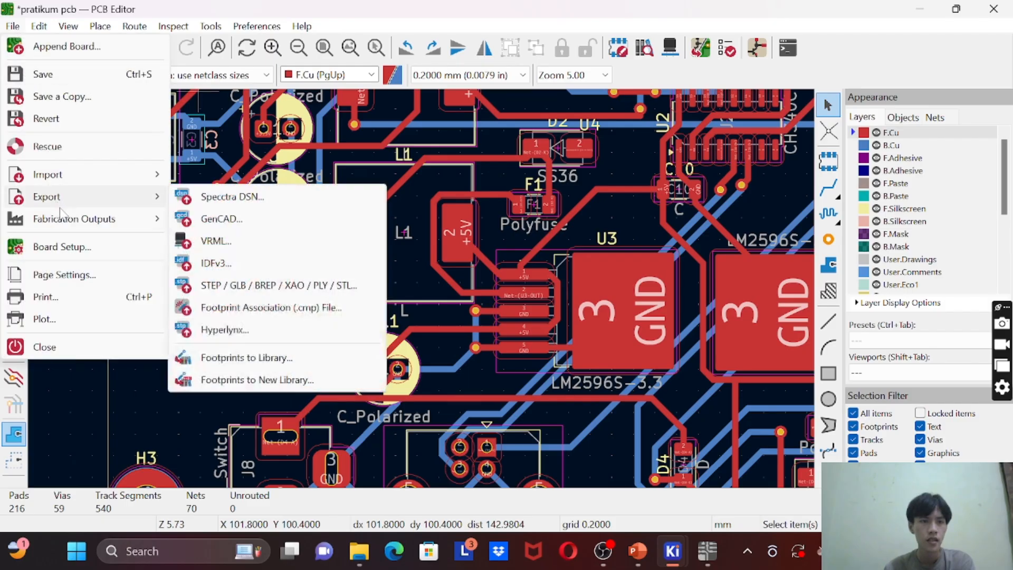
mouse_move(65, 219)
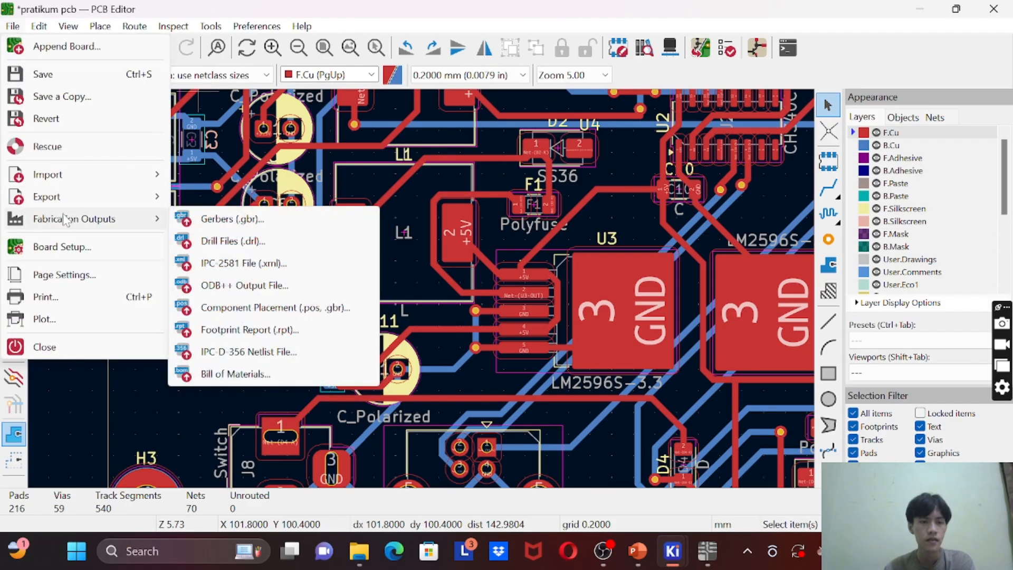
click(920, 10)
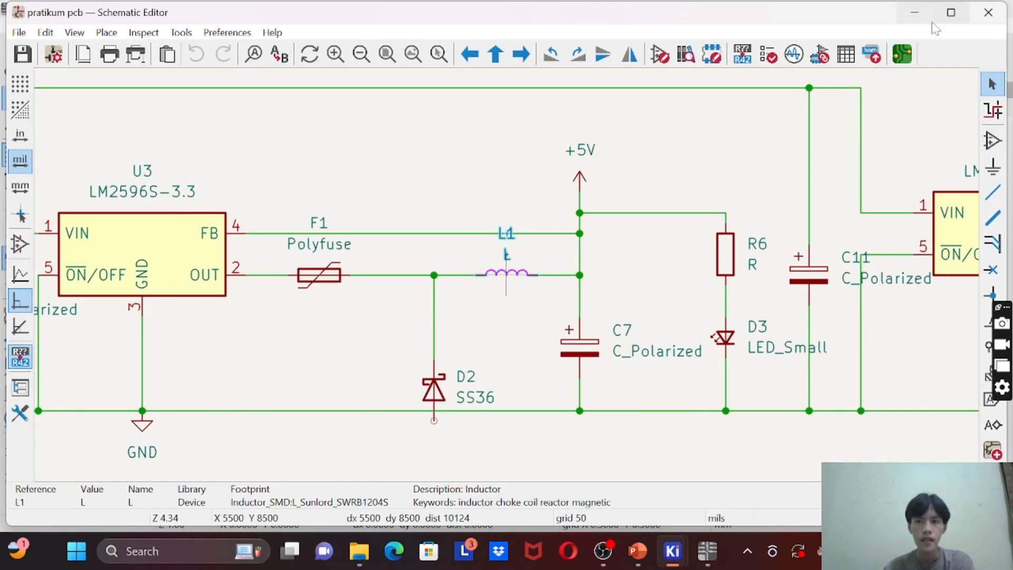
click(920, 12)
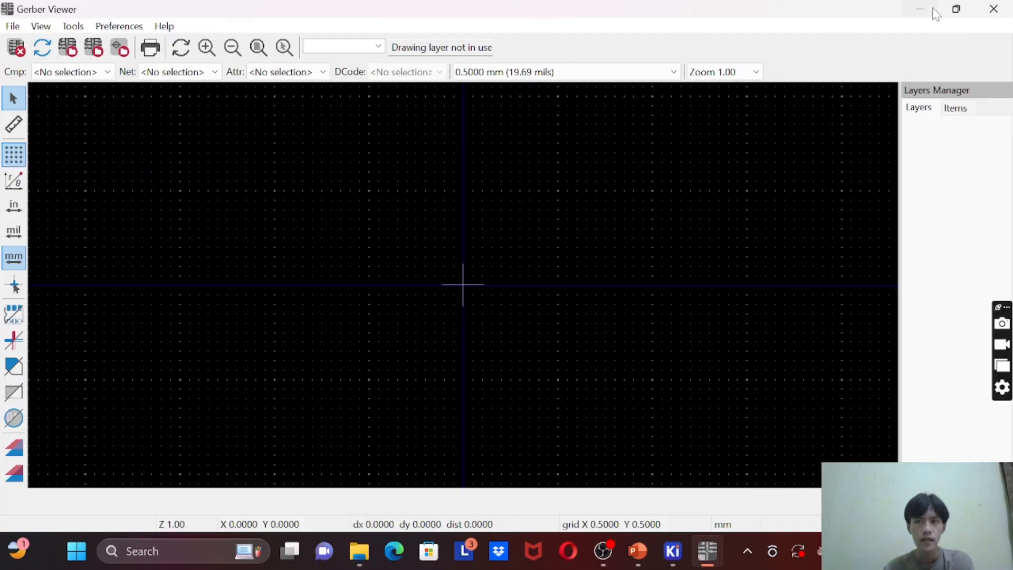
click(920, 11)
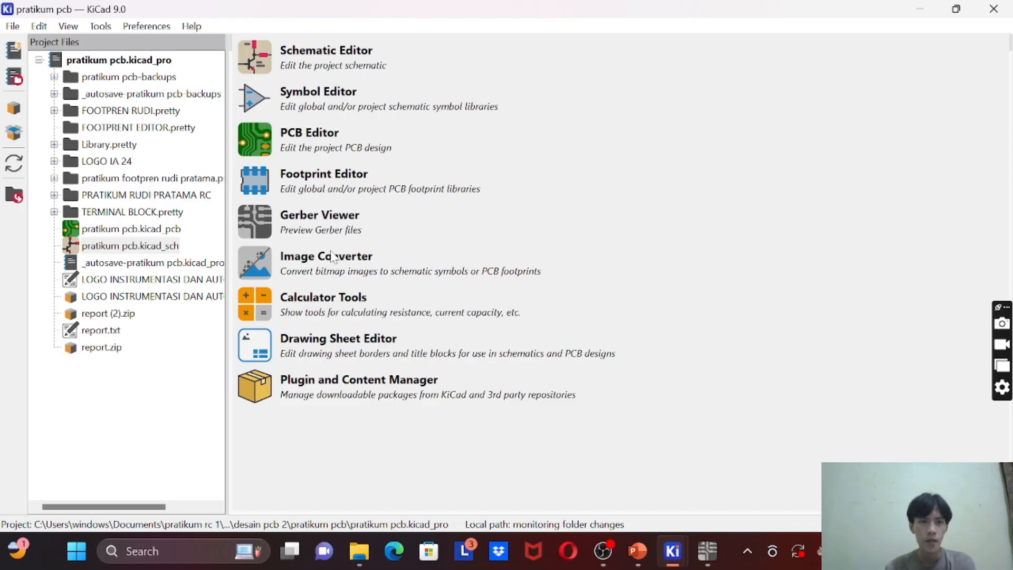
click(293, 264)
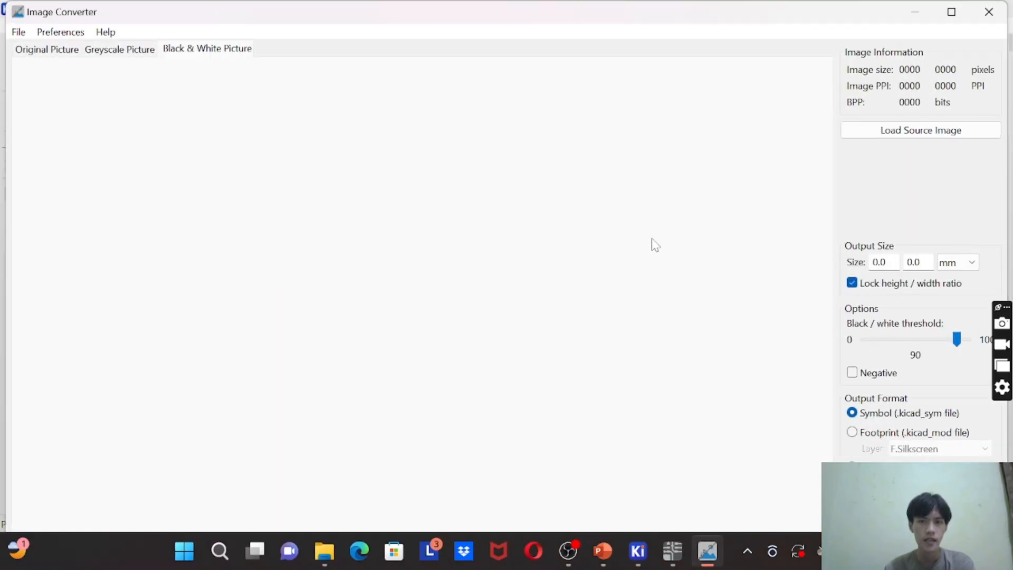
Step: Load logo prodi.png from the Pictures folder as the source image, with the black/white threshold at 90
click(970, 130)
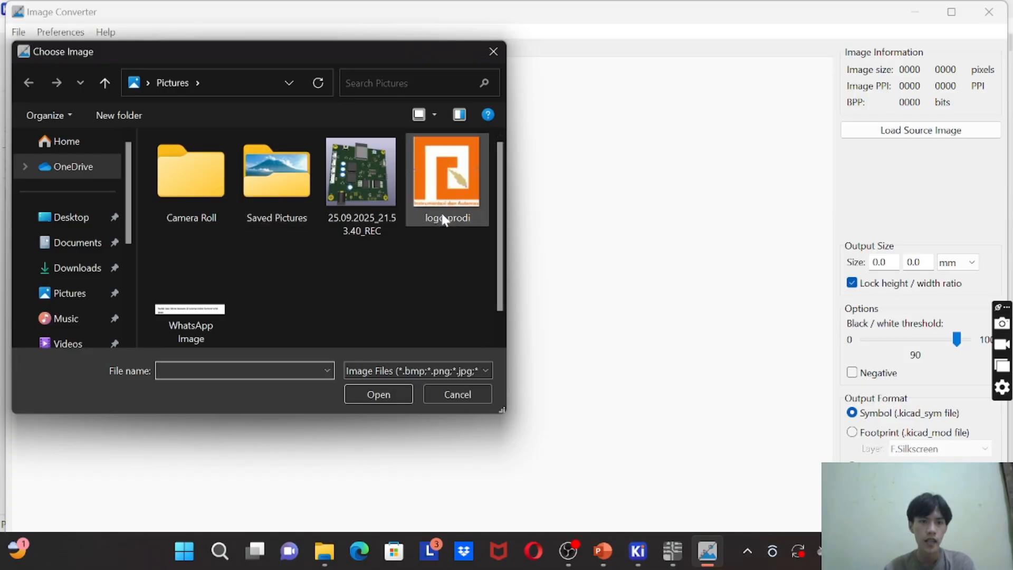
double_click(442, 208)
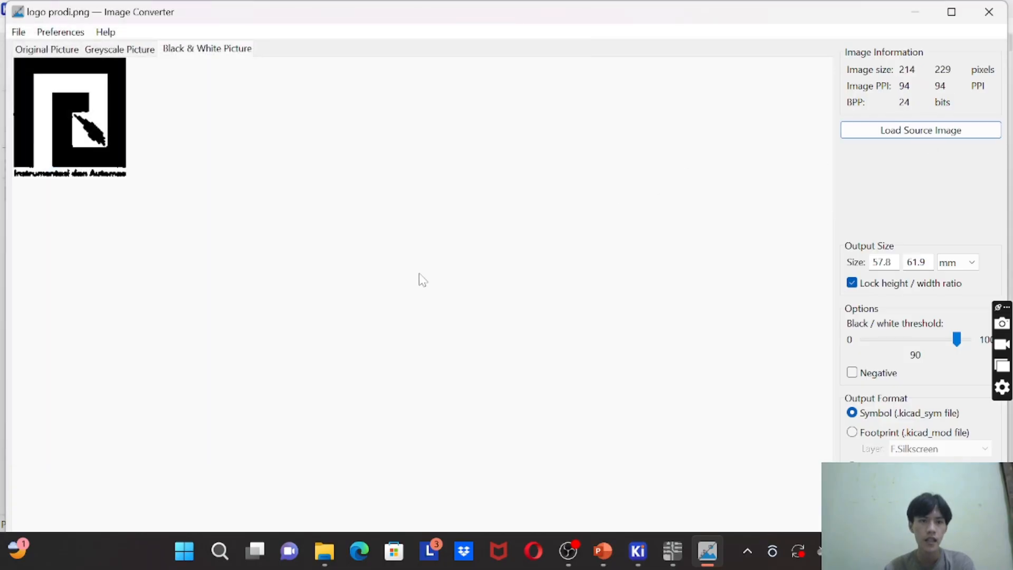
click(952, 342)
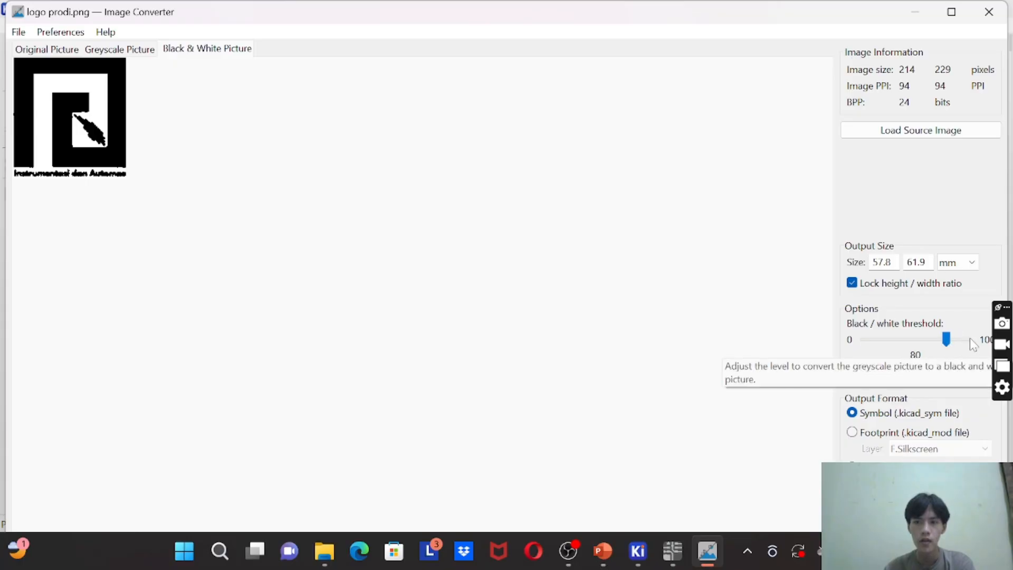
click(958, 343)
Step: Set the converter's output format to a footprint (.kicad_mod file) on the F.Silkscreen layer
click(852, 432)
click(934, 453)
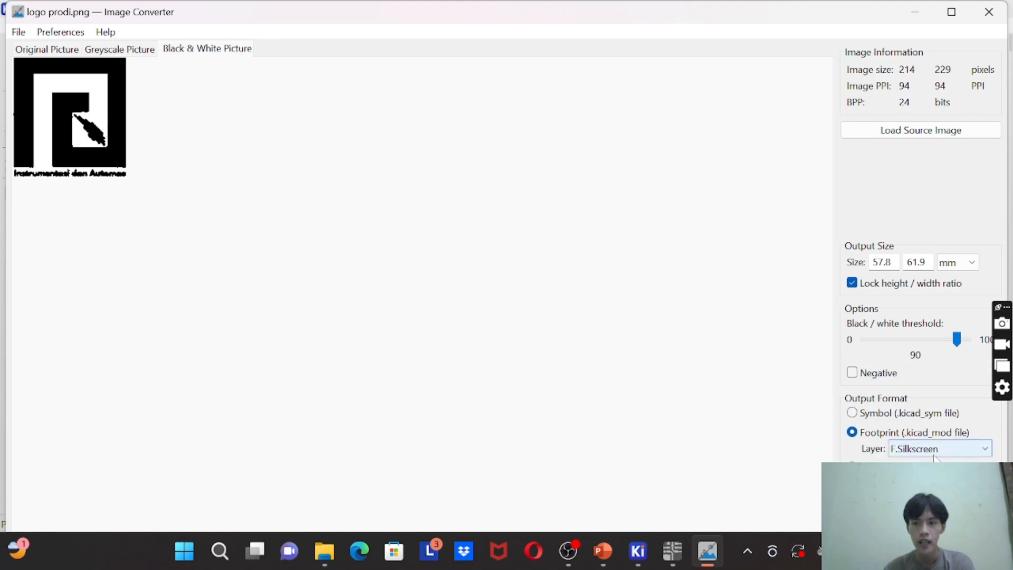
click(935, 457)
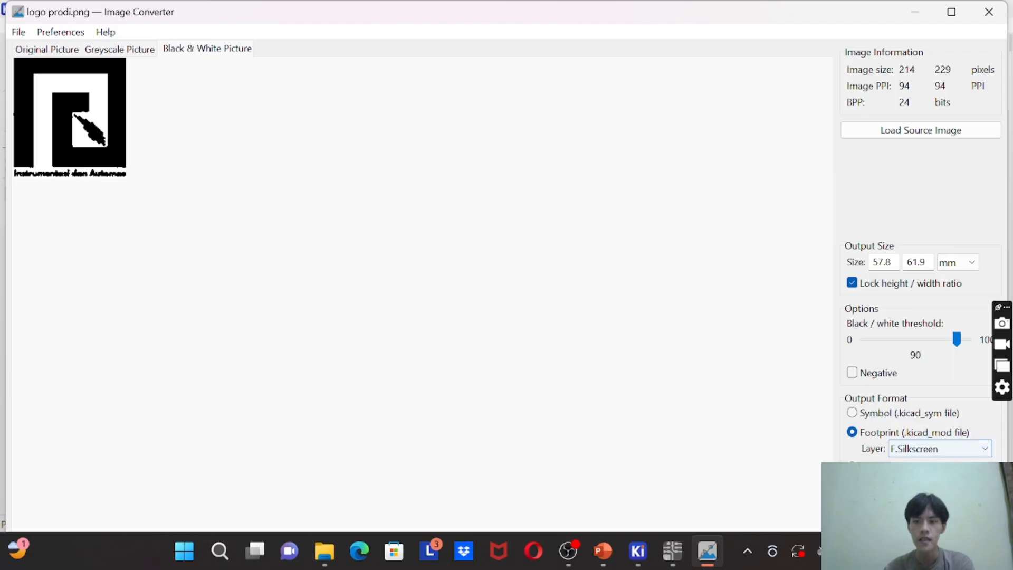
click(921, 506)
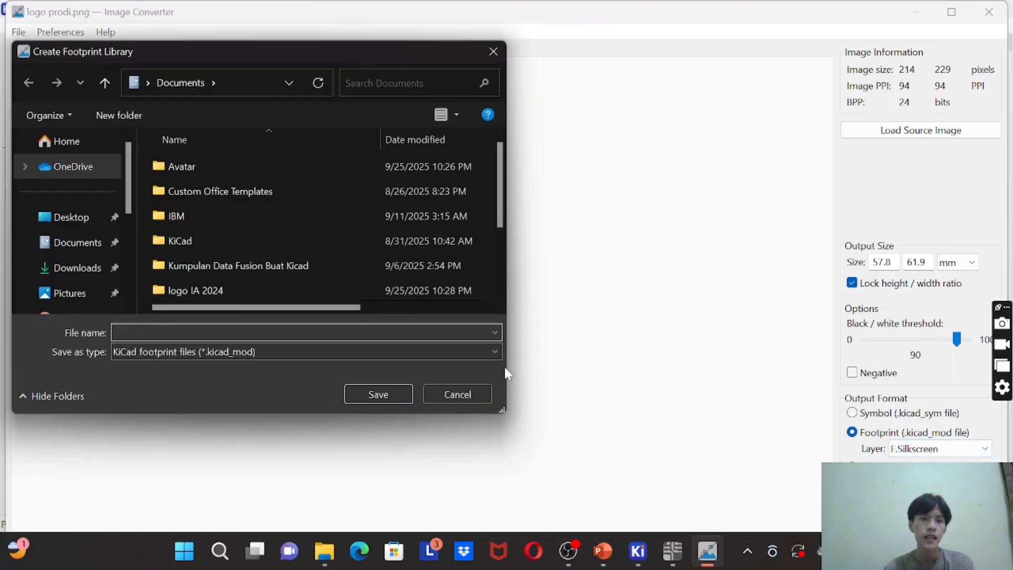
scroll(362, 259, down, 1)
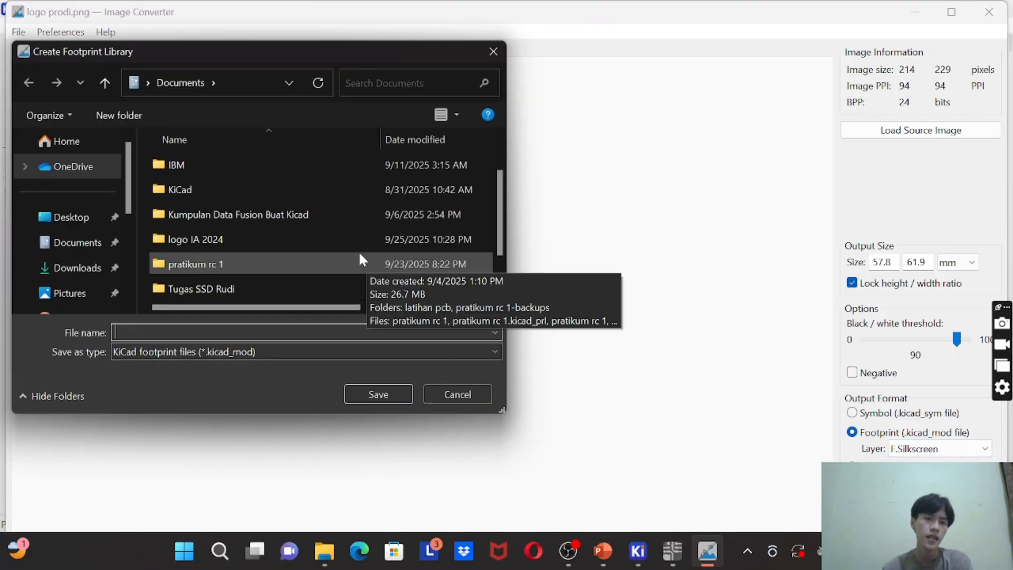
click(342, 240)
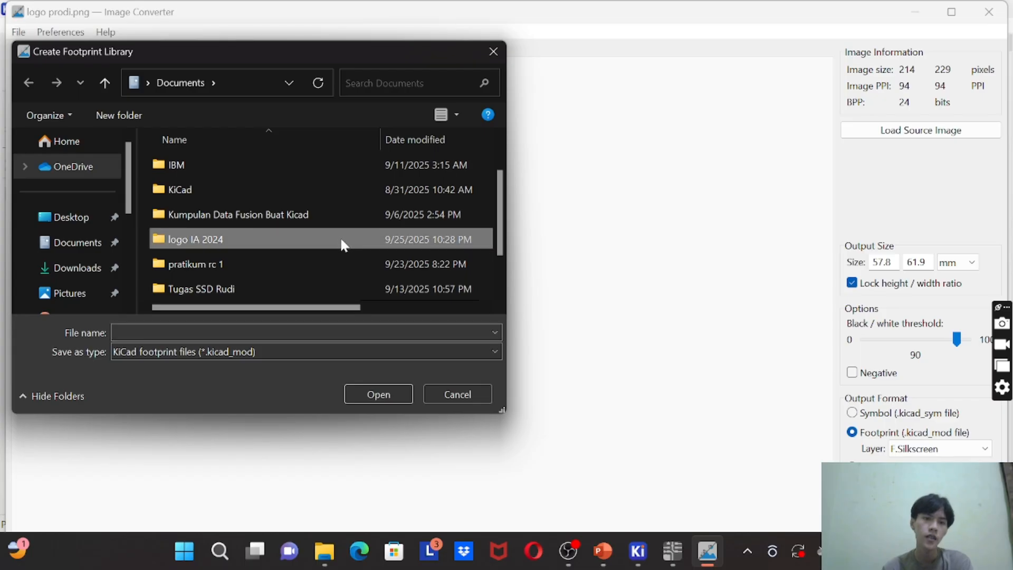
double_click(341, 240)
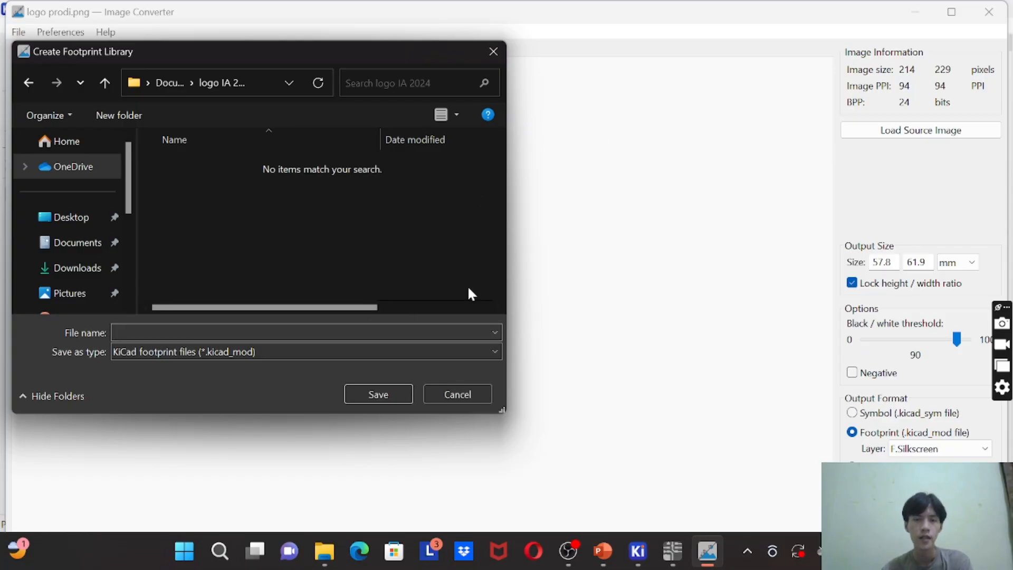
click(493, 52)
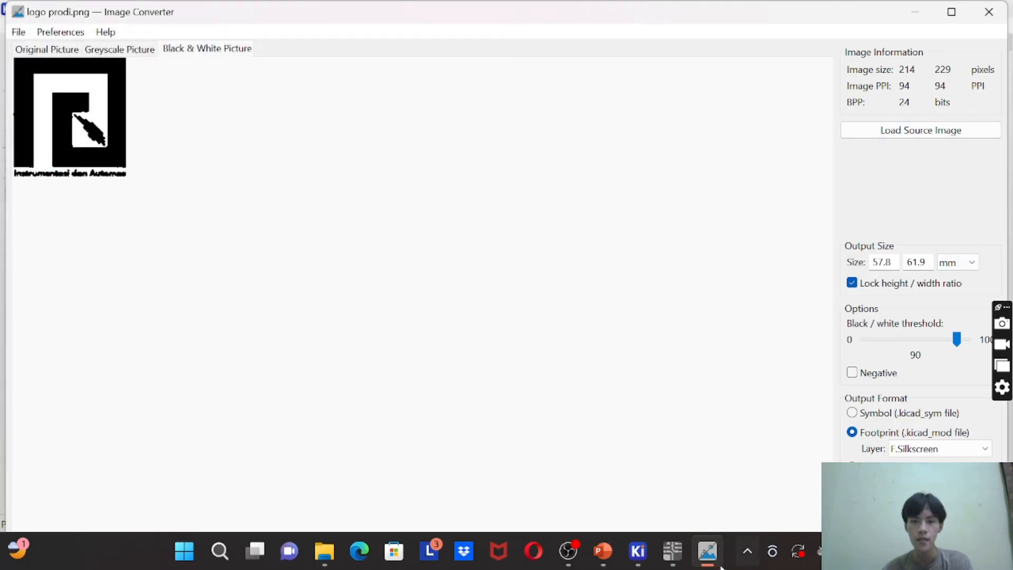
Step: Switch to the PCB Editor window and bring the whole pratikum pcb board into view
mouse_move(644, 547)
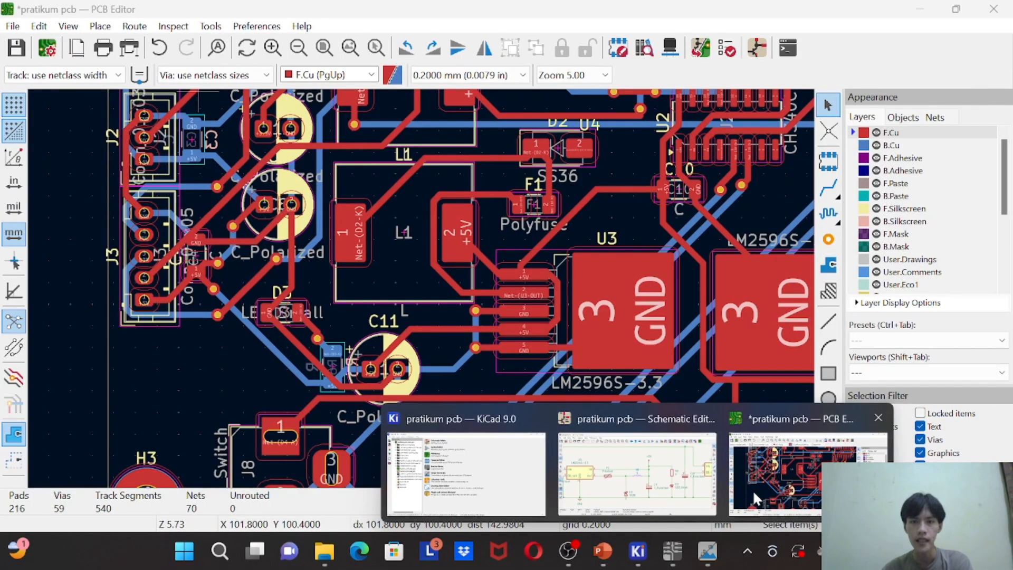
click(752, 489)
scroll(721, 465, down, 3)
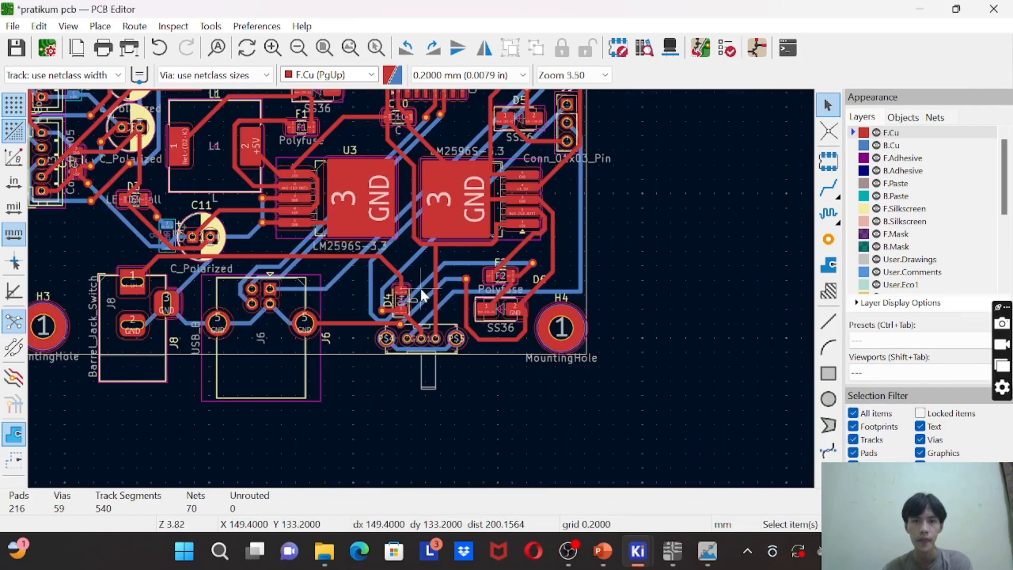
middle_drag(610, 279, 676, 405)
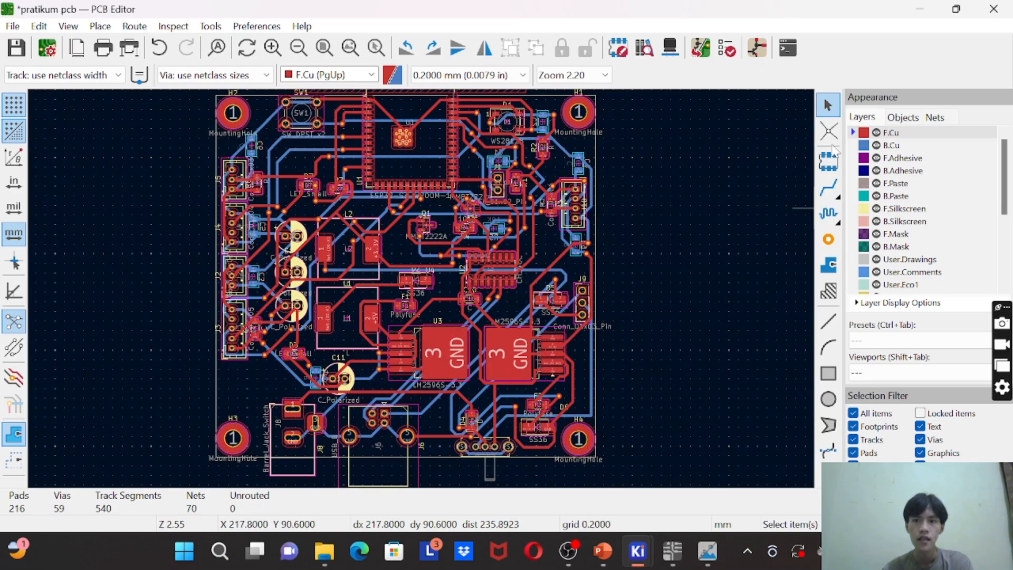
Step: Place the LOGO IA 1 footprint from the LOGO IA 24 library in the middle of the board, beside inductors L1 and L2
click(827, 162)
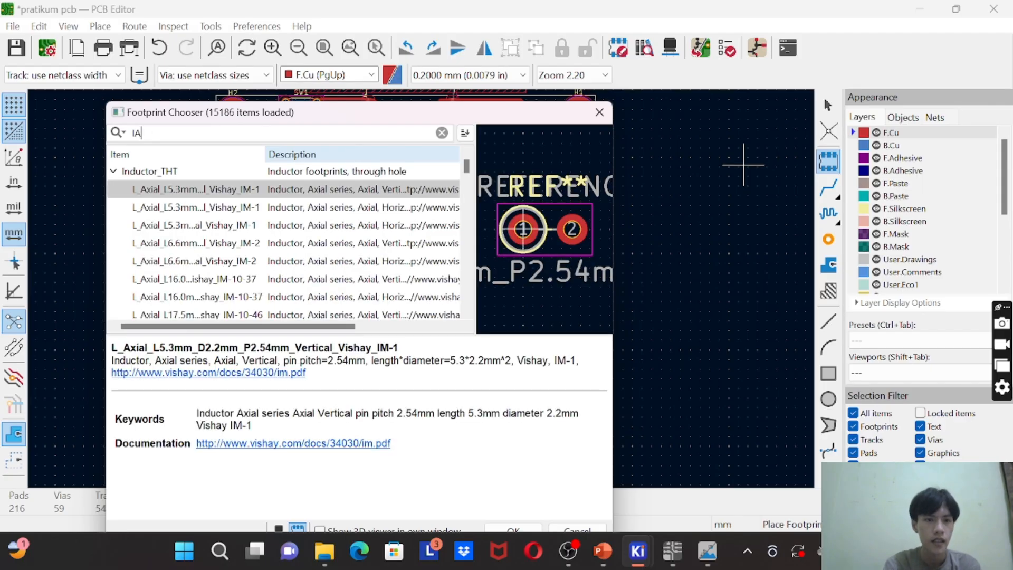
key(BackSpace)
key(BackSpace)
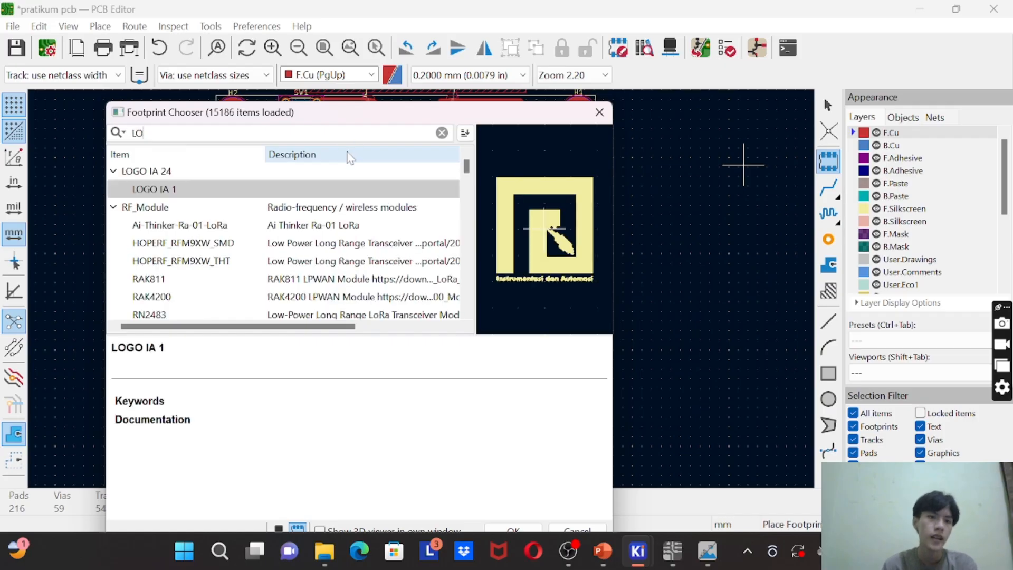
click(351, 190)
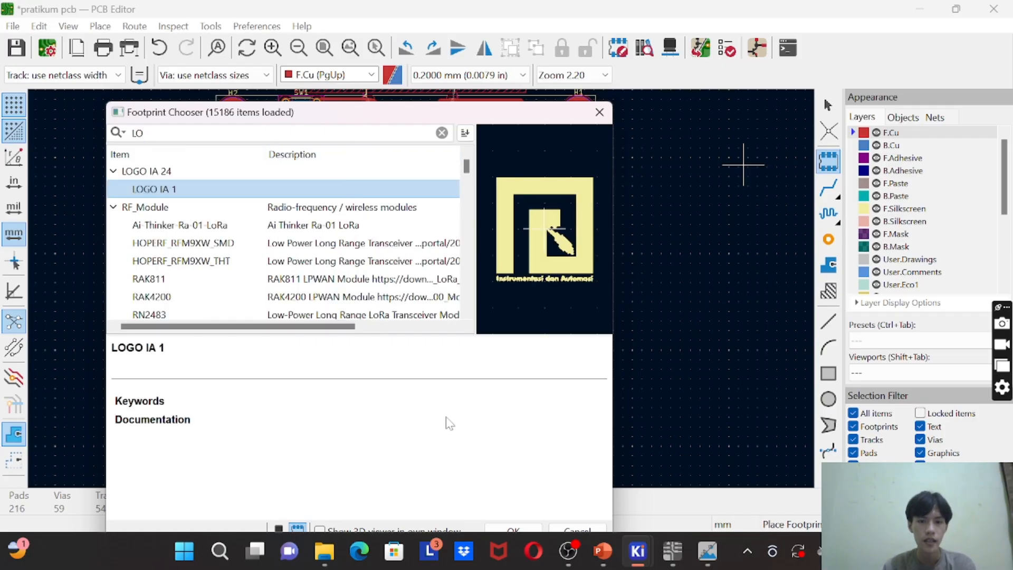
right_click(448, 372)
click(455, 108)
drag(468, 115, 472, 88)
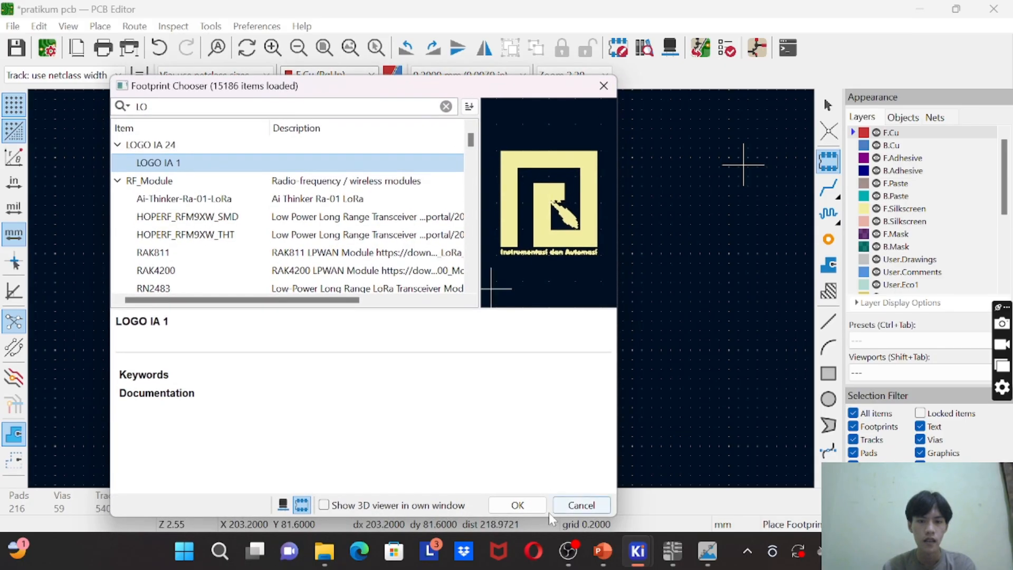
click(517, 505)
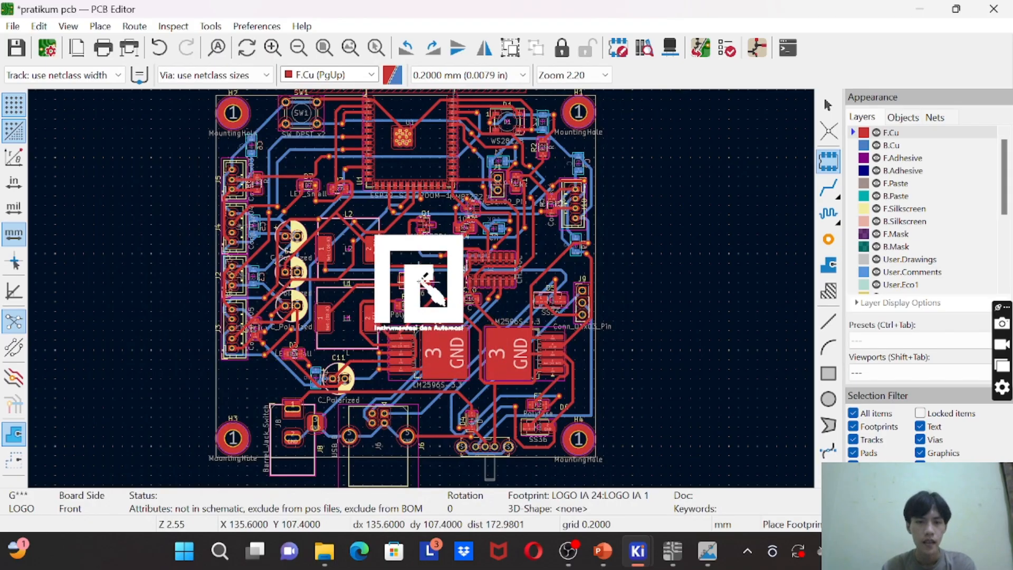
click(411, 257)
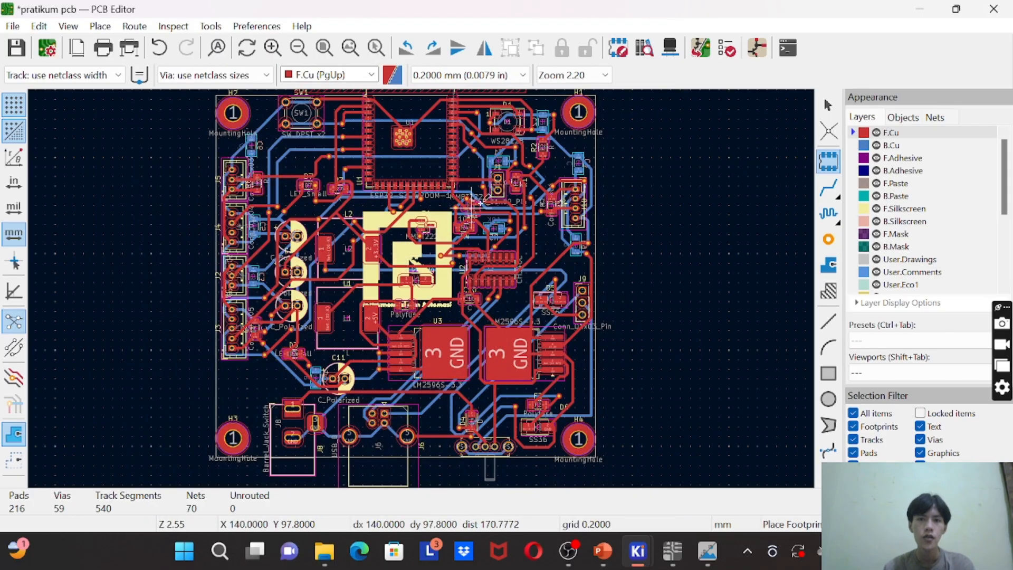
Step: Check the placed logo in the 3D Viewer and flip the logo footprint to the back side of the board
click(668, 48)
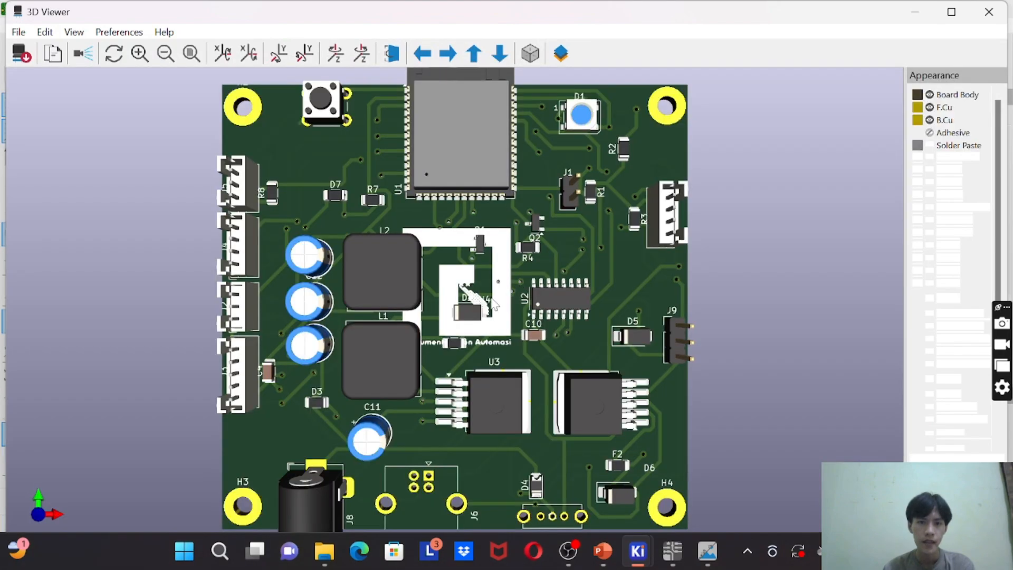
click(916, 13)
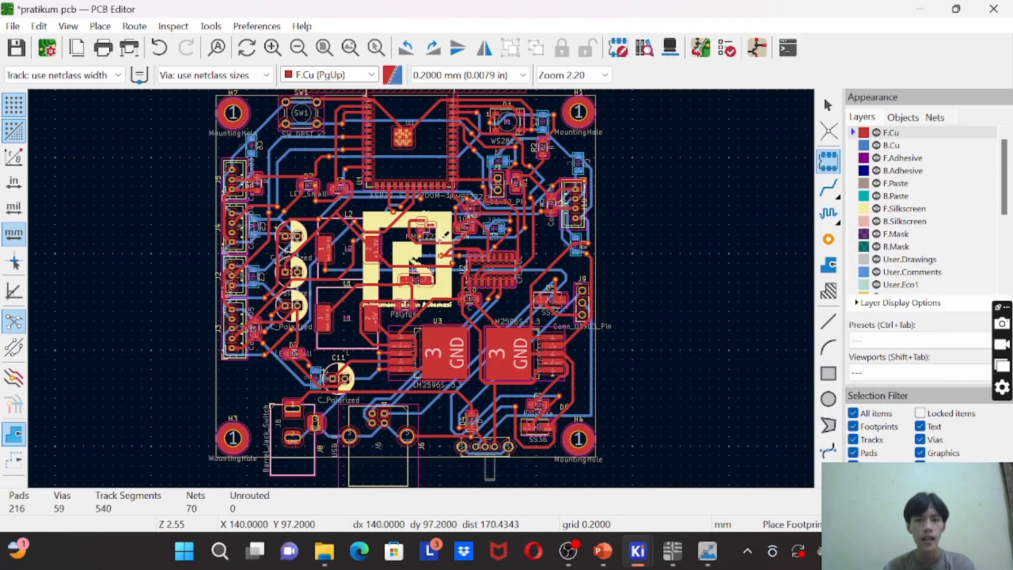
click(827, 105)
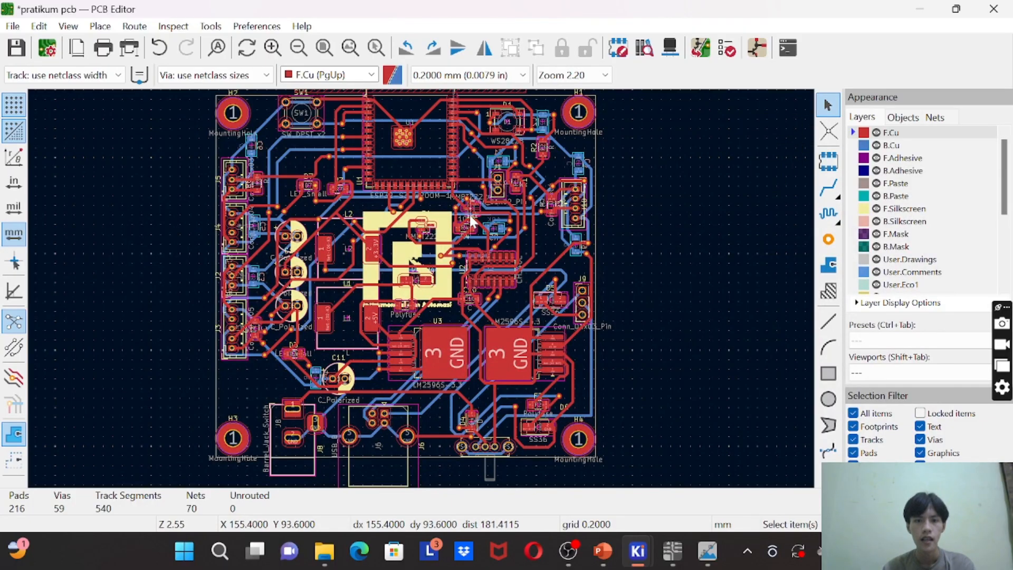
click(446, 233)
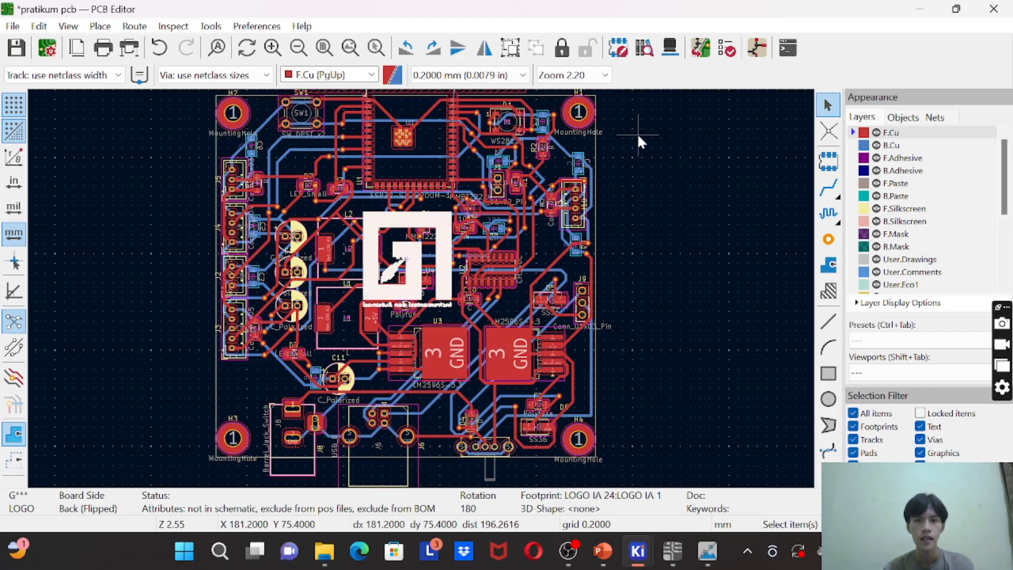
click(637, 156)
Step: Inspect the flipped logo on the underside of the board in the 3D Viewer
click(669, 48)
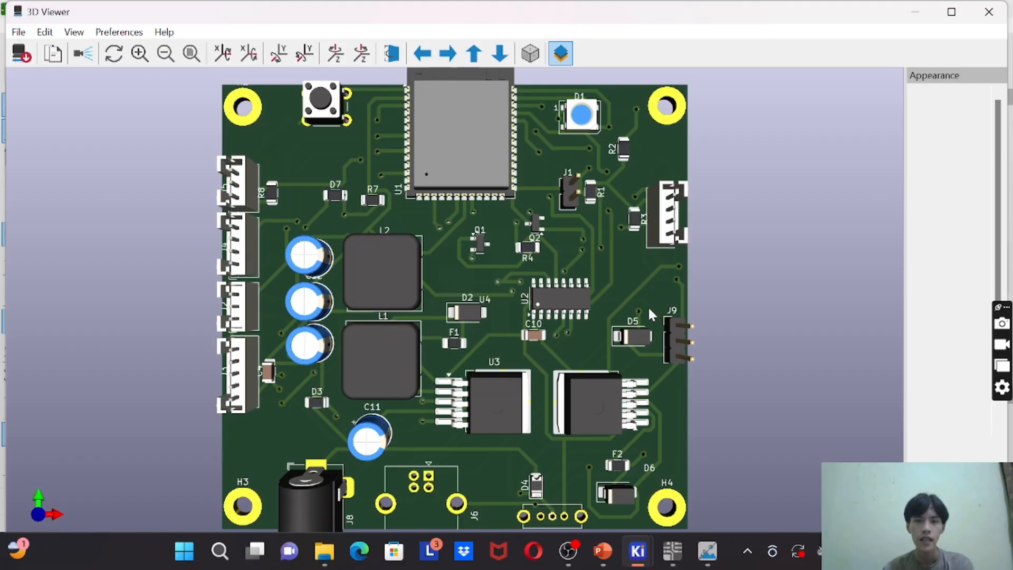
drag(672, 296, 525, 306)
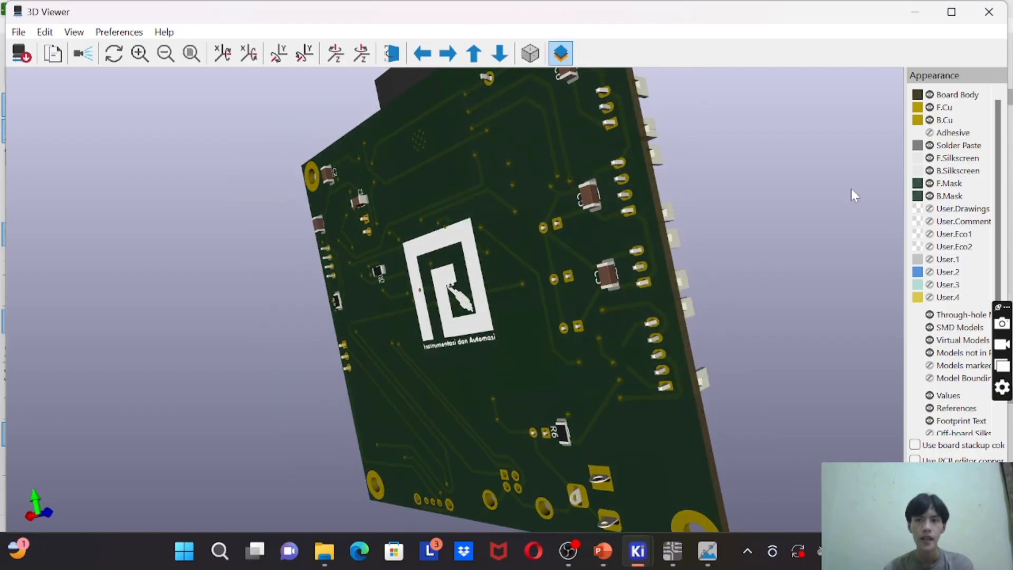
click(915, 11)
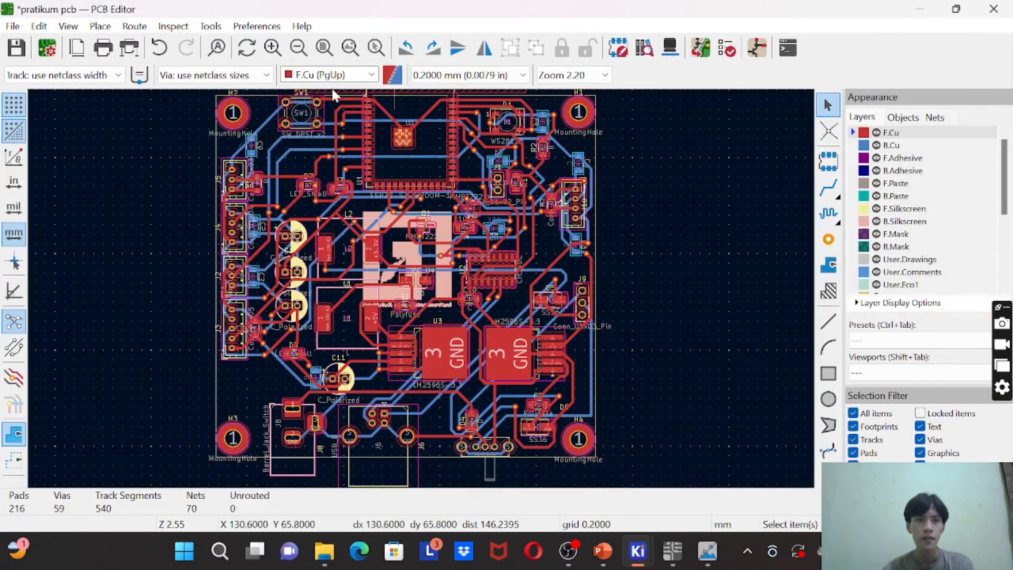
Step: Create a two-line board text with the owner's full name and student number on the F.Silkscreen layer
click(114, 28)
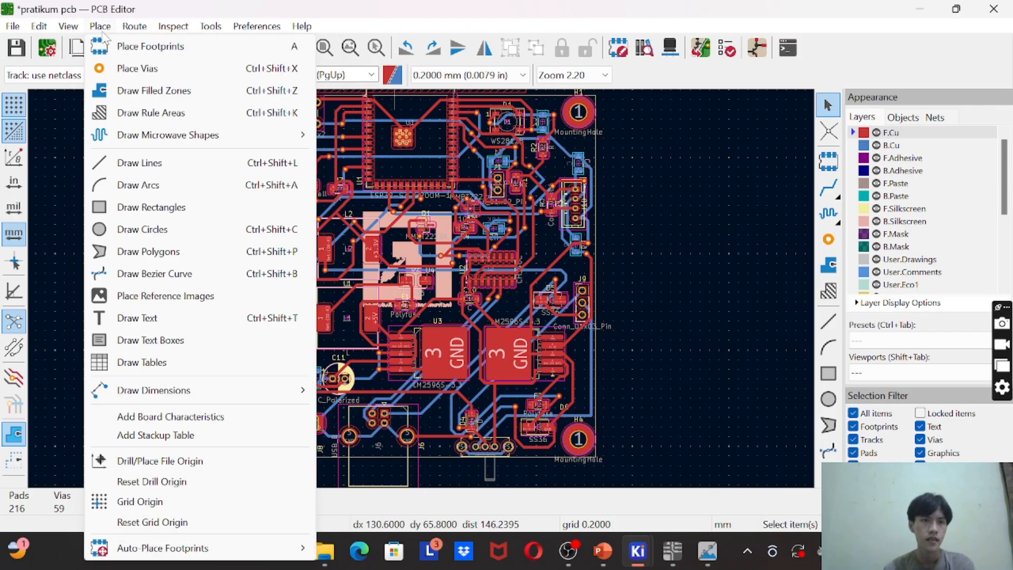
click(102, 29)
click(102, 31)
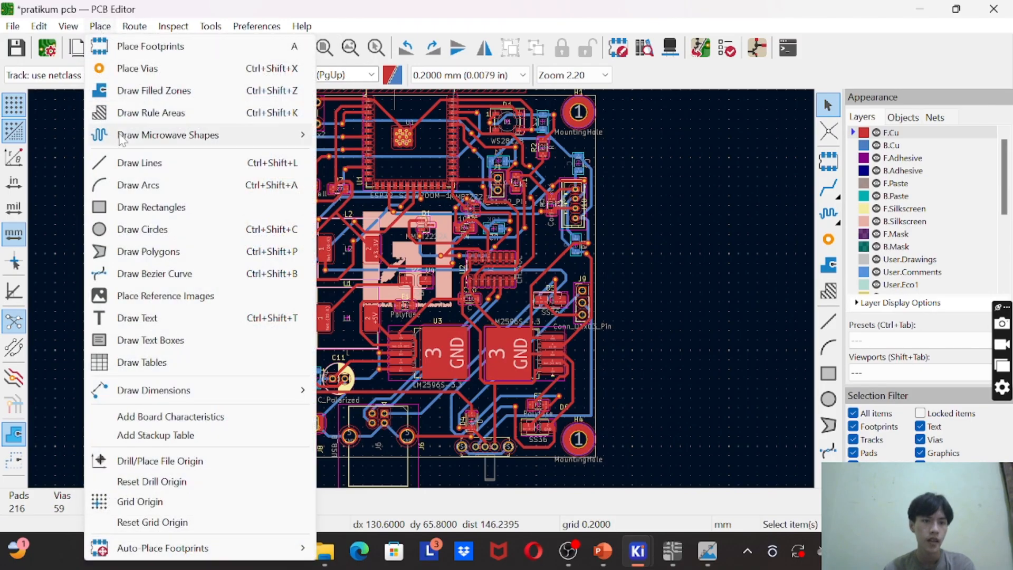
click(138, 318)
click(138, 318)
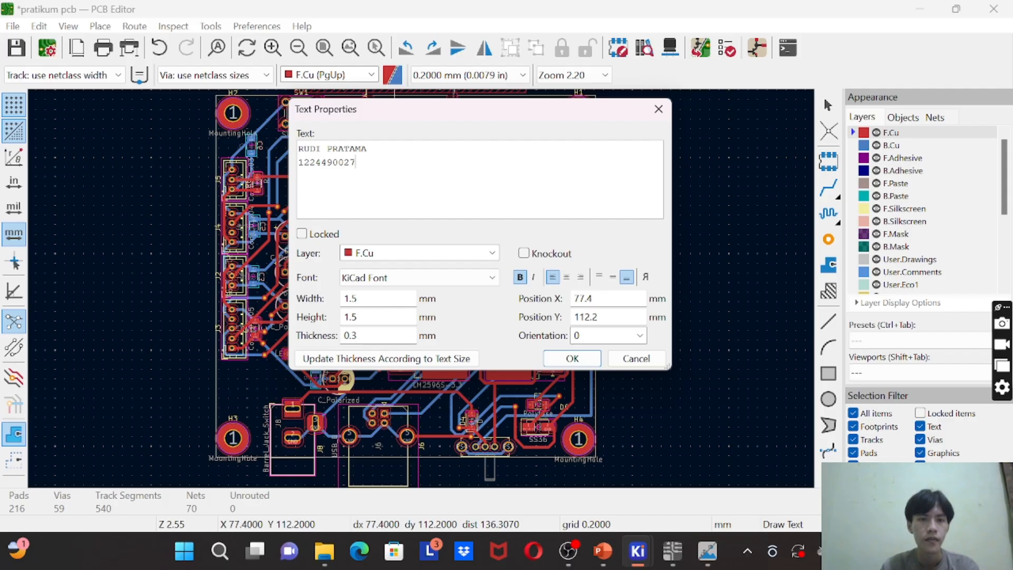
key(BackSpace)
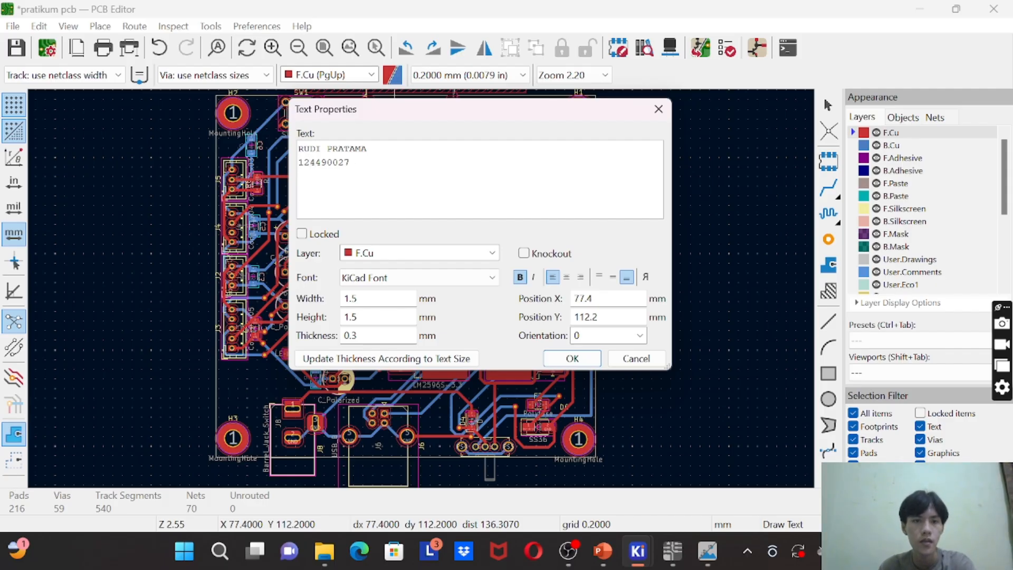
click(457, 262)
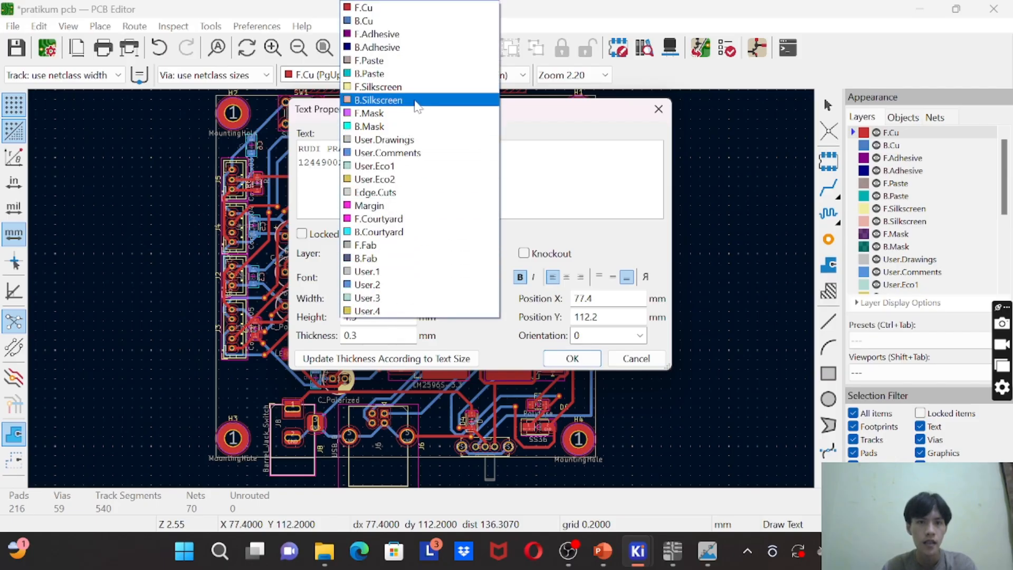
click(414, 87)
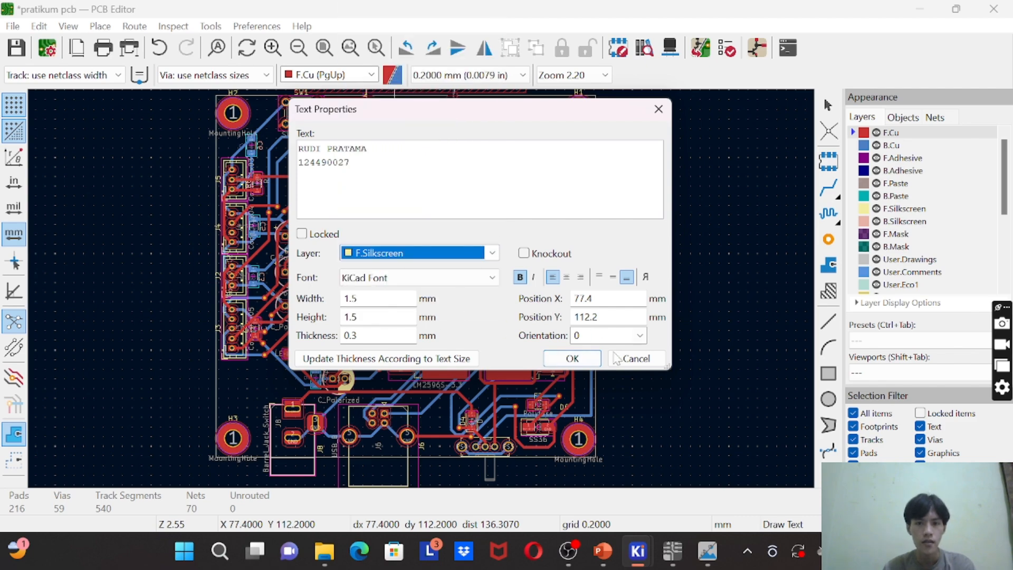
click(558, 361)
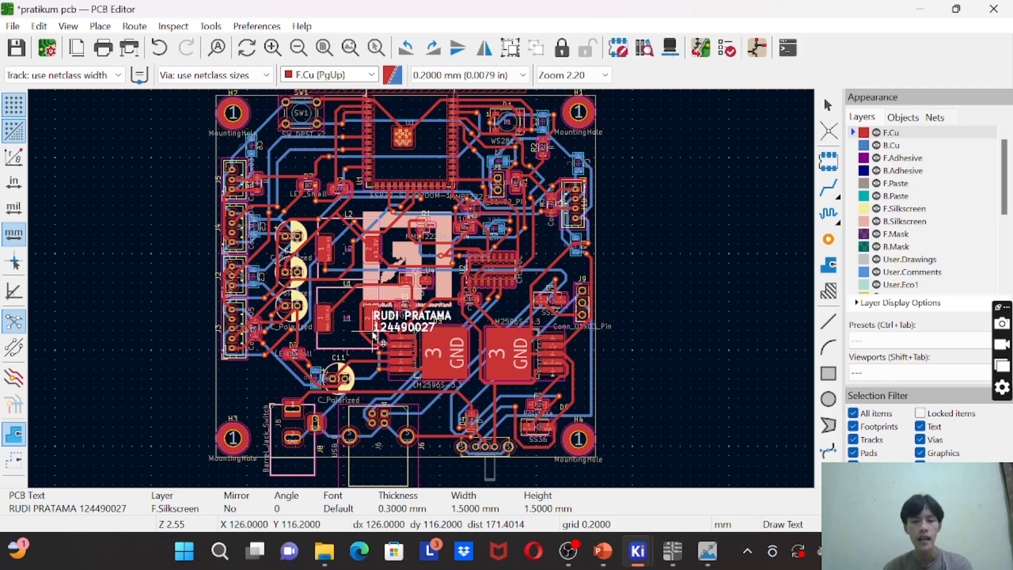
Step: Flip the name and number text to the back silkscreen and place it directly below the logo
key(f)
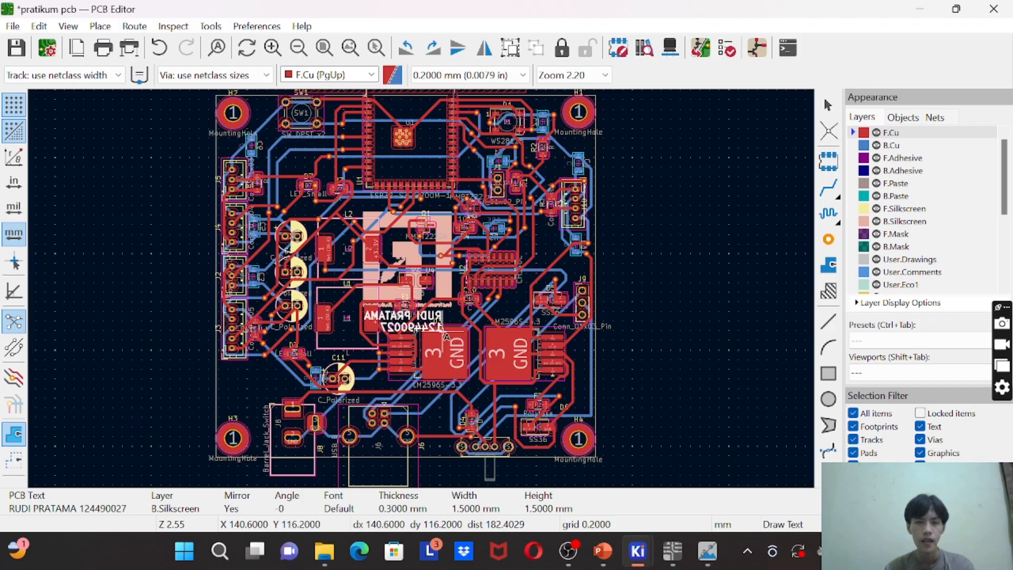
click(449, 333)
click(699, 277)
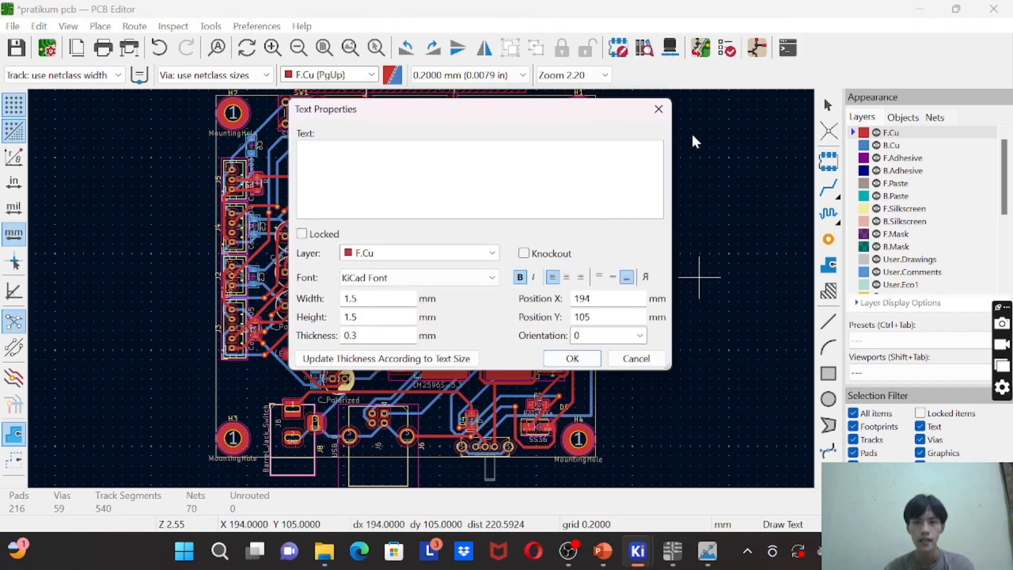
click(658, 109)
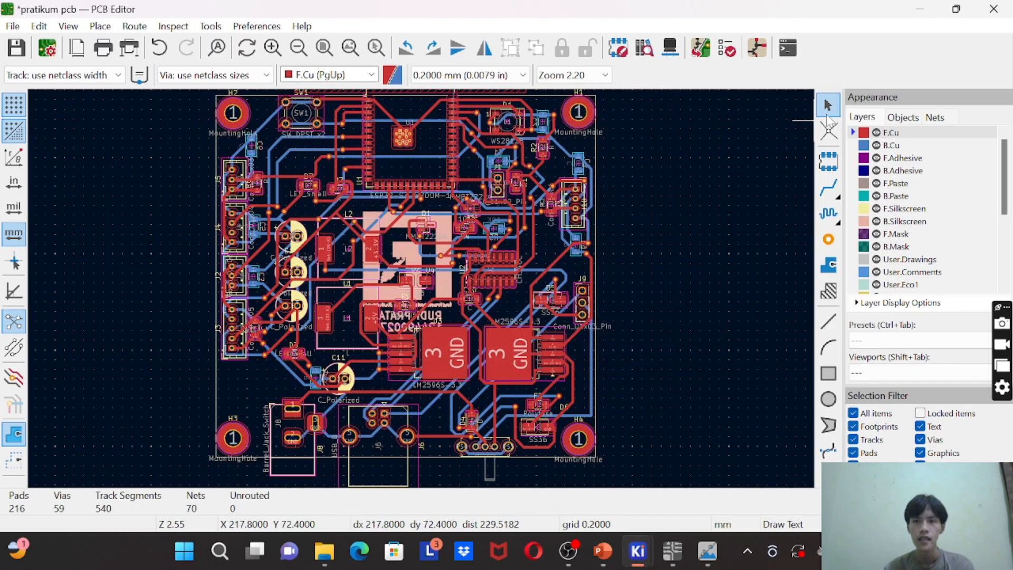
Step: Examine the back-side logo and text and the front-side components of the finished board in the 3D Viewer
click(670, 48)
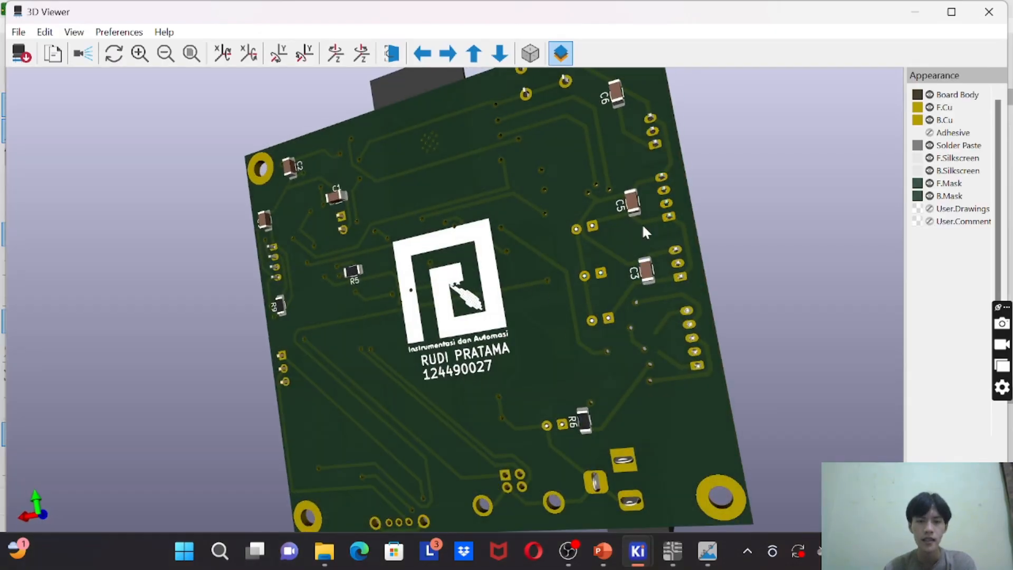
drag(644, 232, 267, 325)
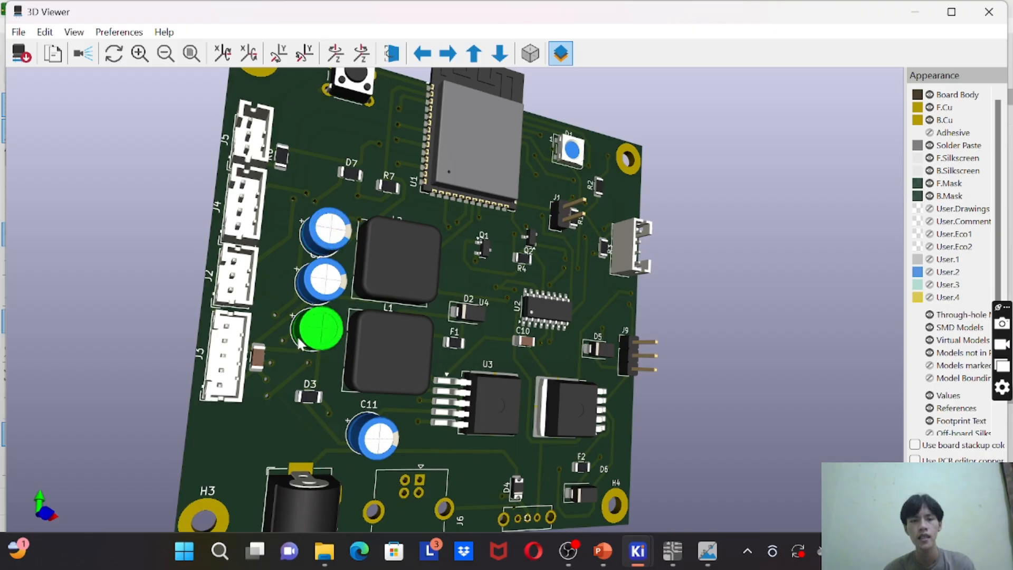
drag(317, 327, 566, 216)
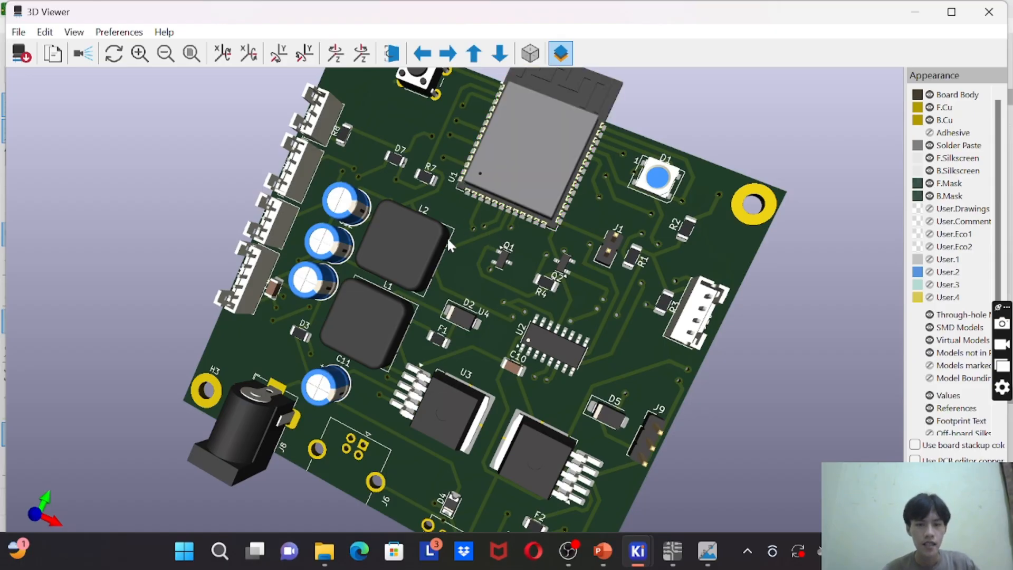
drag(569, 205, 584, 194)
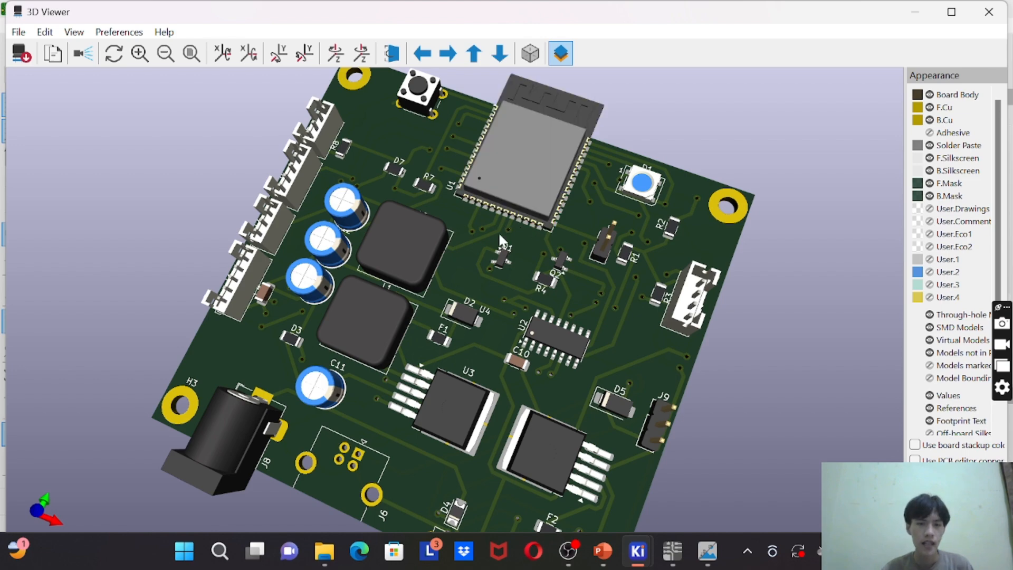
drag(529, 233, 523, 206)
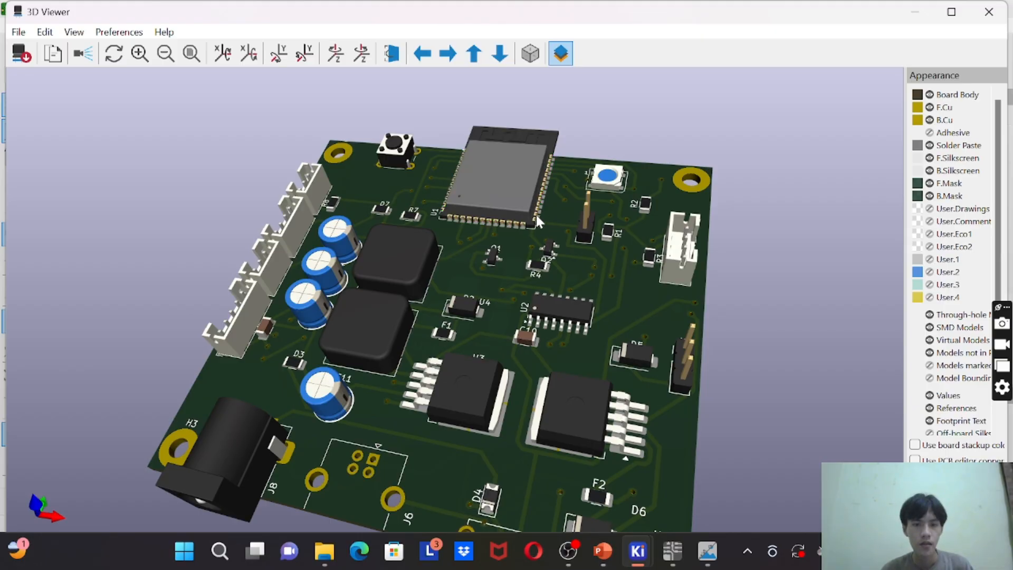
drag(544, 257, 548, 292)
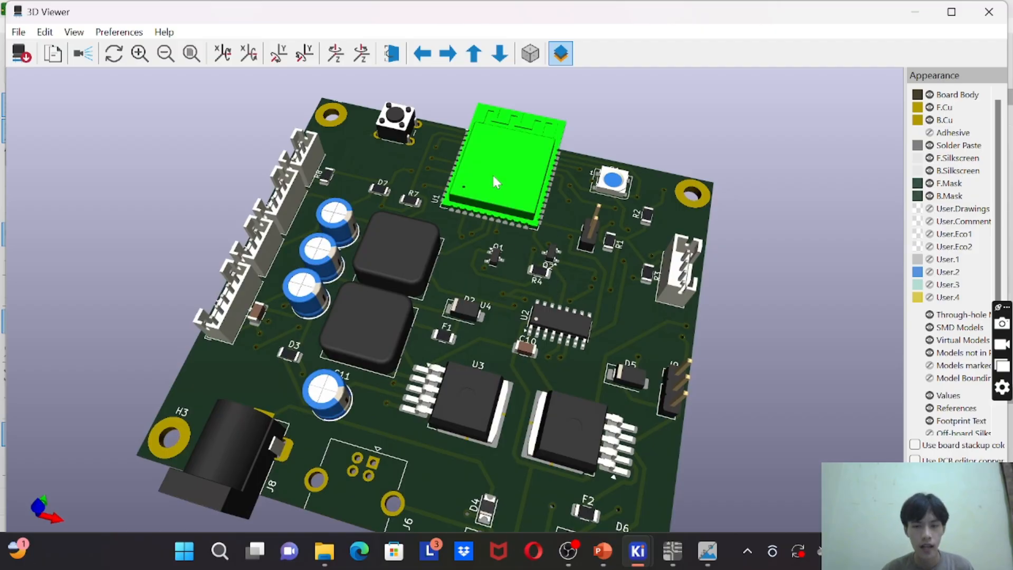